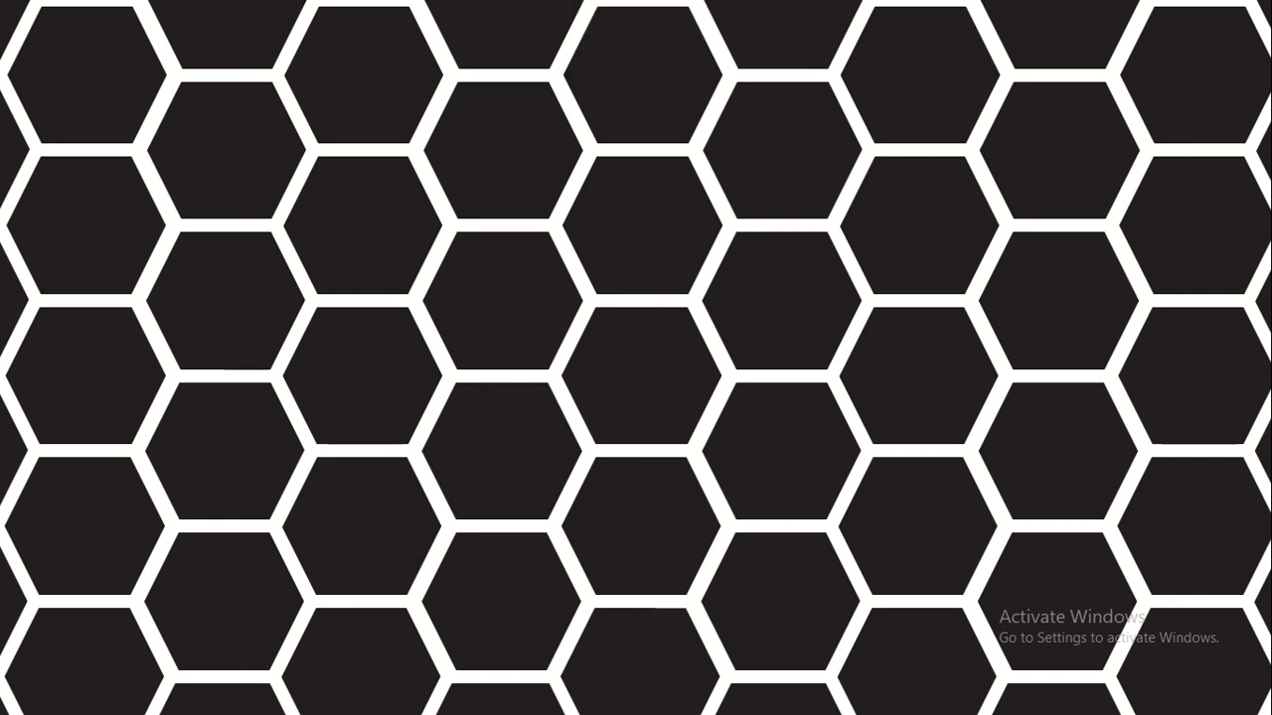
Step: Advance through the black and white honeycomb slides past the last one and exit the show
click(524, 233)
click(523, 239)
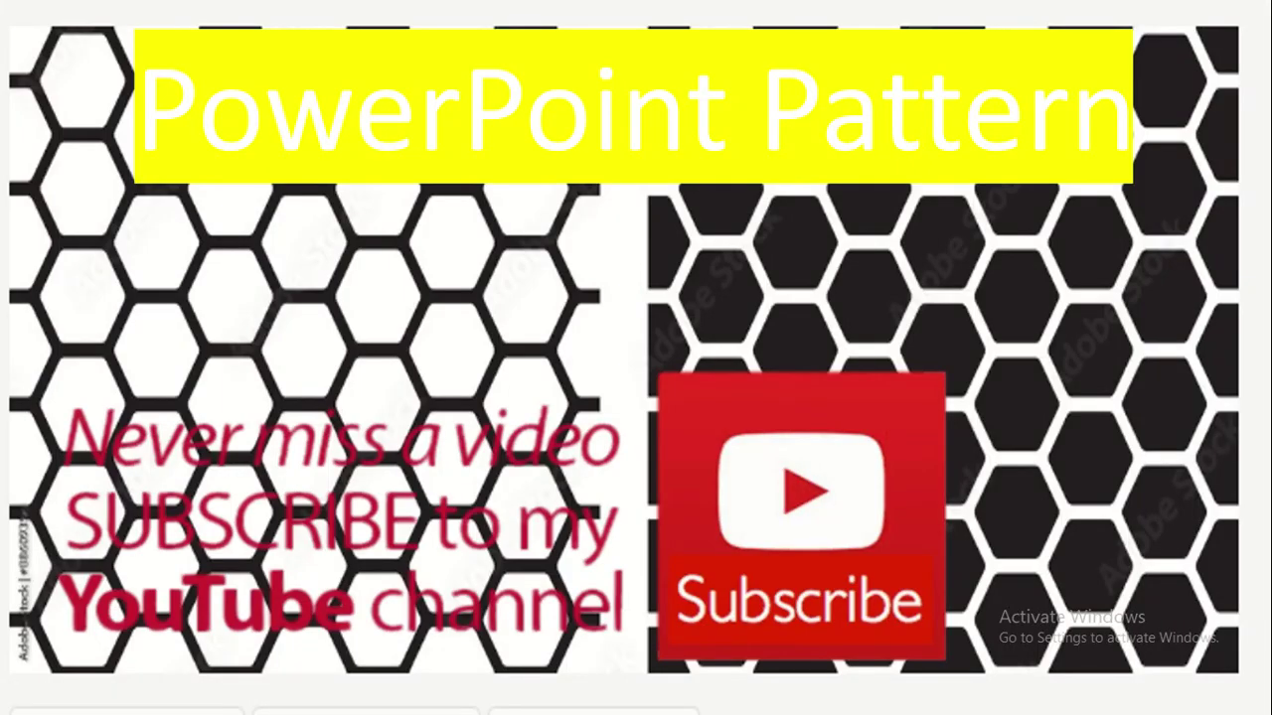
click(524, 238)
click(525, 238)
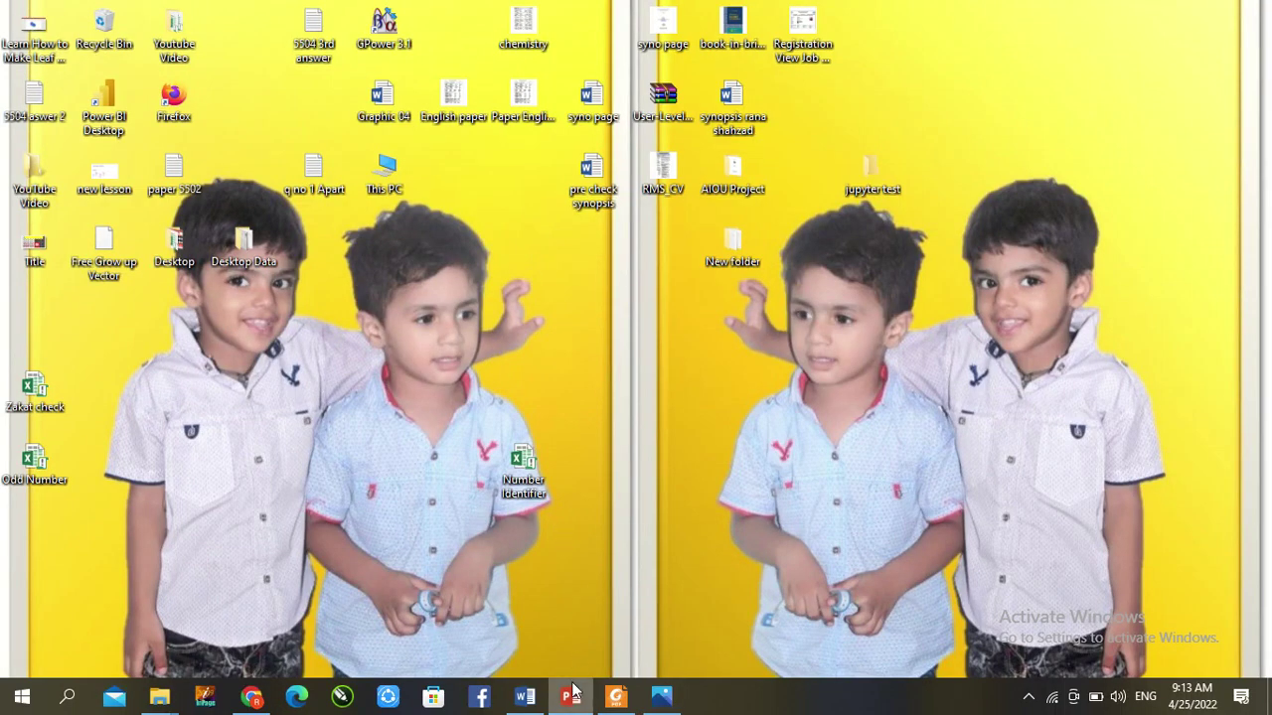
Step: Restore the PowerPoint window and create a new blank presentation with Ctrl+N
mouse_move(571, 696)
click(620, 623)
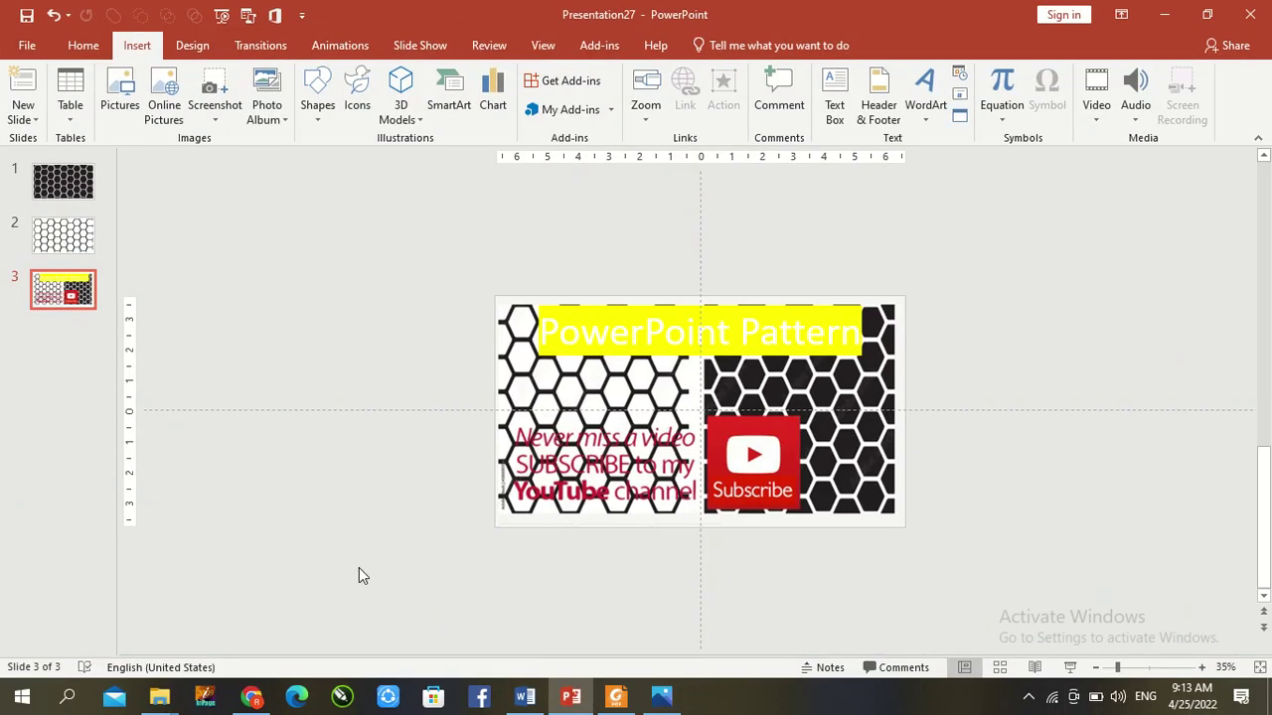
key(ctrl+n)
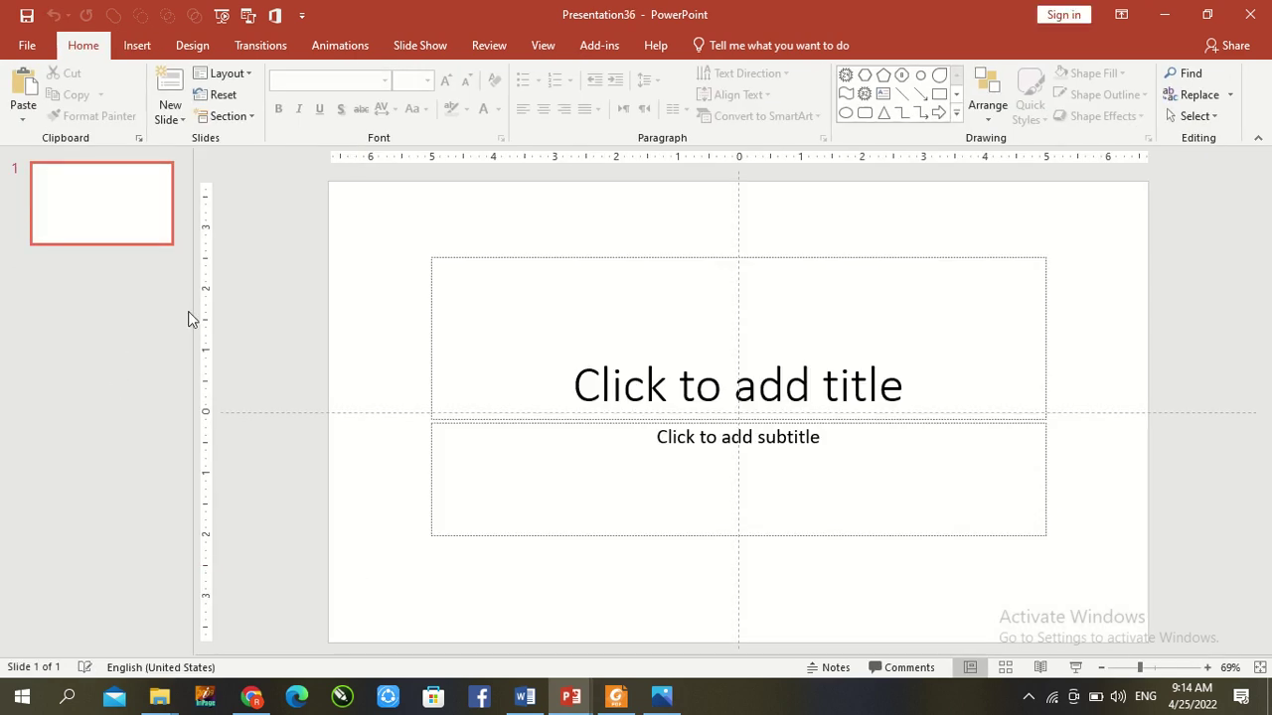
Step: Collapse the thumbnails pane, switch the slide to the Blank layout, and pick the Hexagon shape
drag(195, 313, 3, 300)
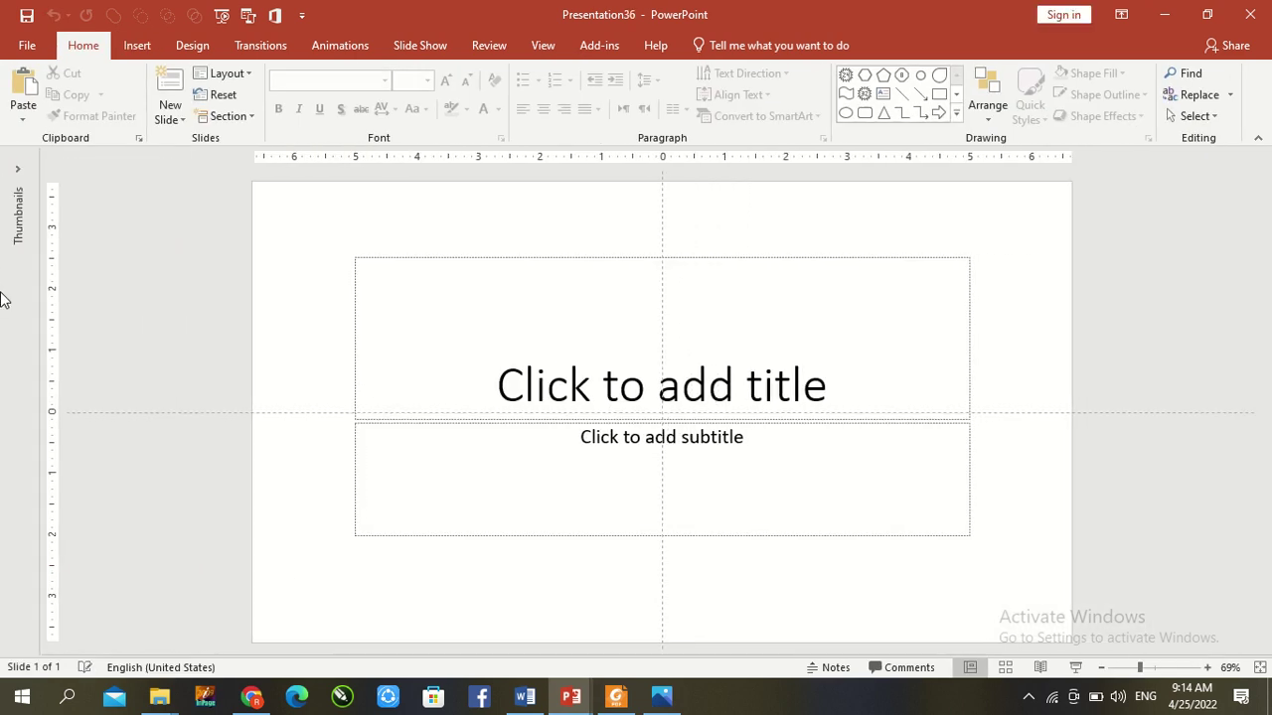
click(236, 72)
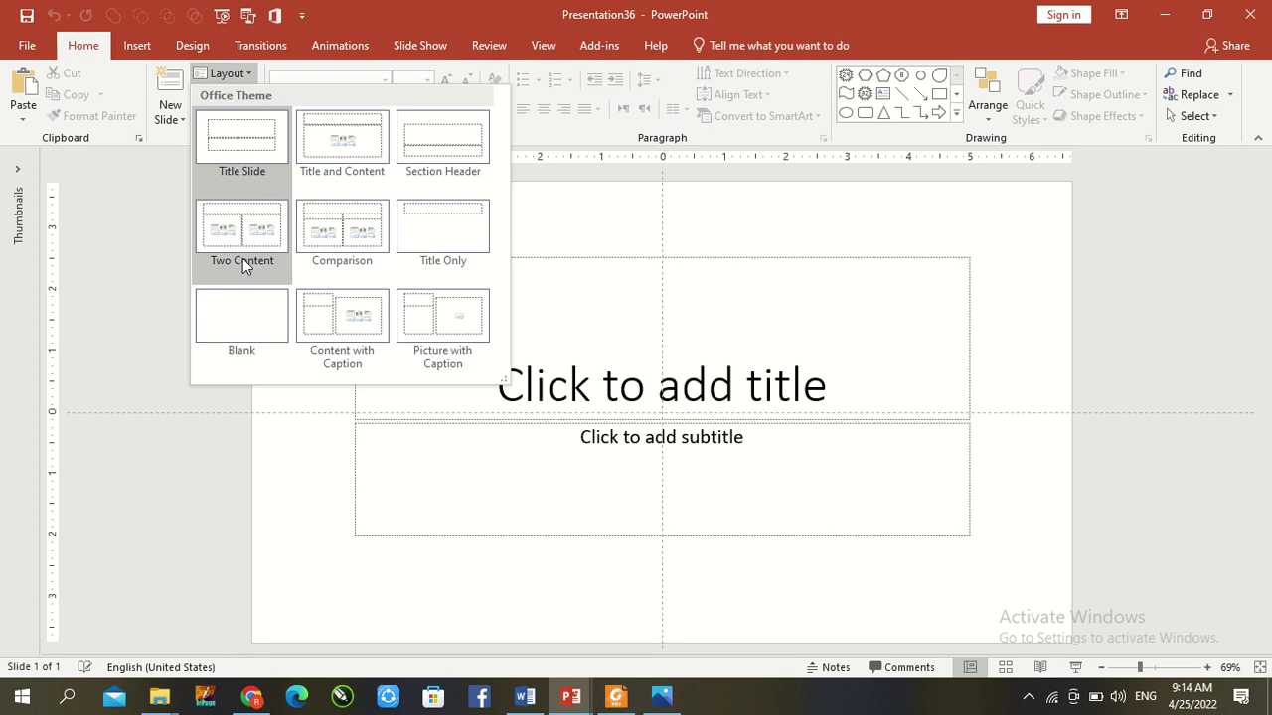
click(241, 311)
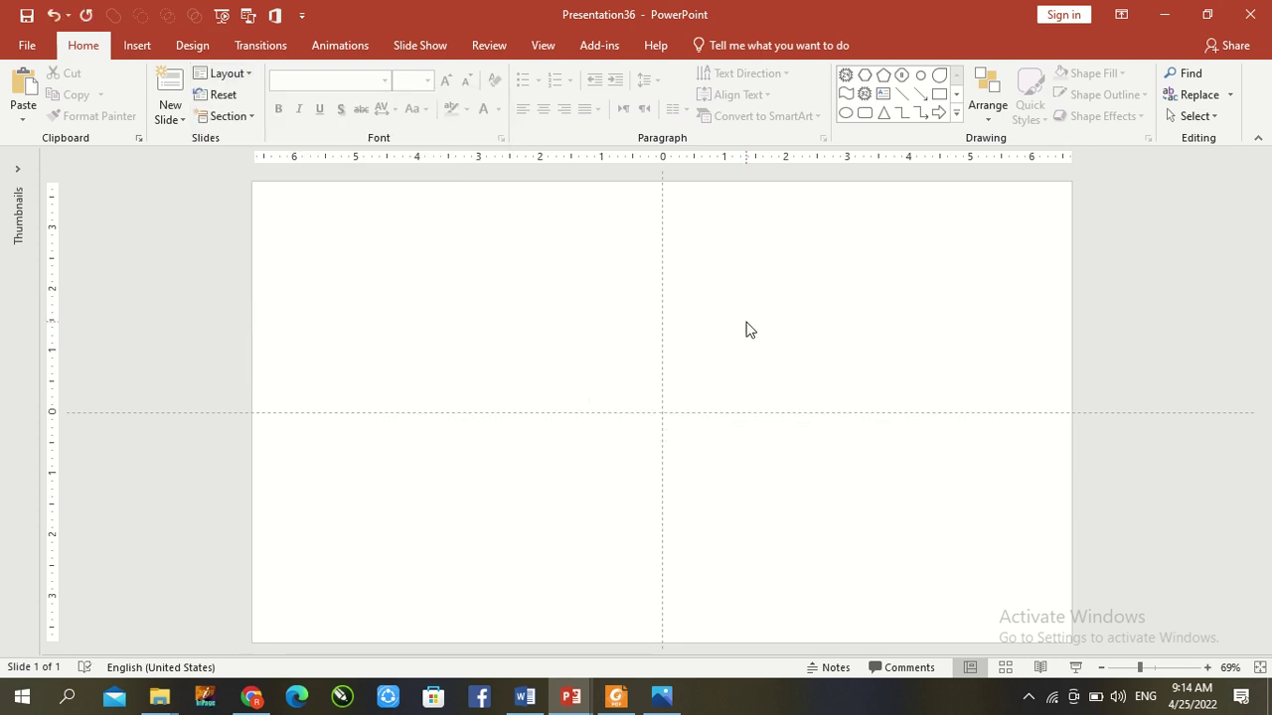
click(866, 76)
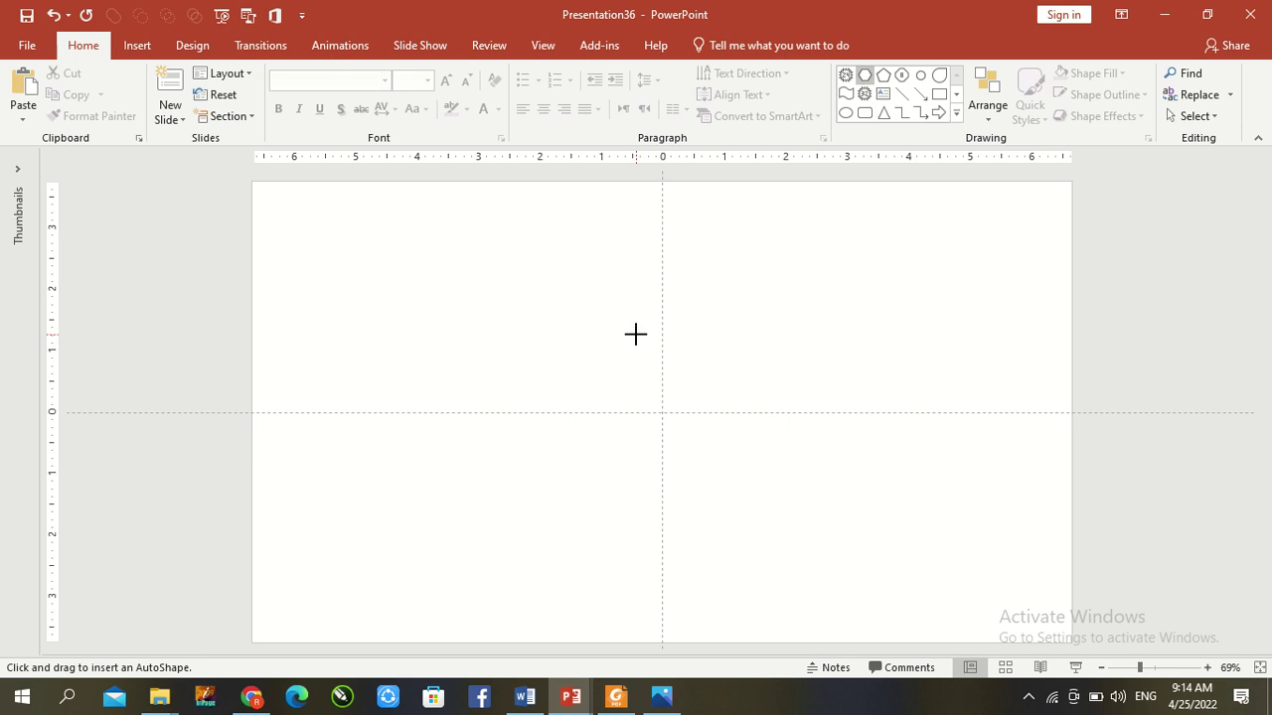
Step: Draw a hexagon at the slide centre and set its outline width to 15 pt
drag(635, 334, 699, 389)
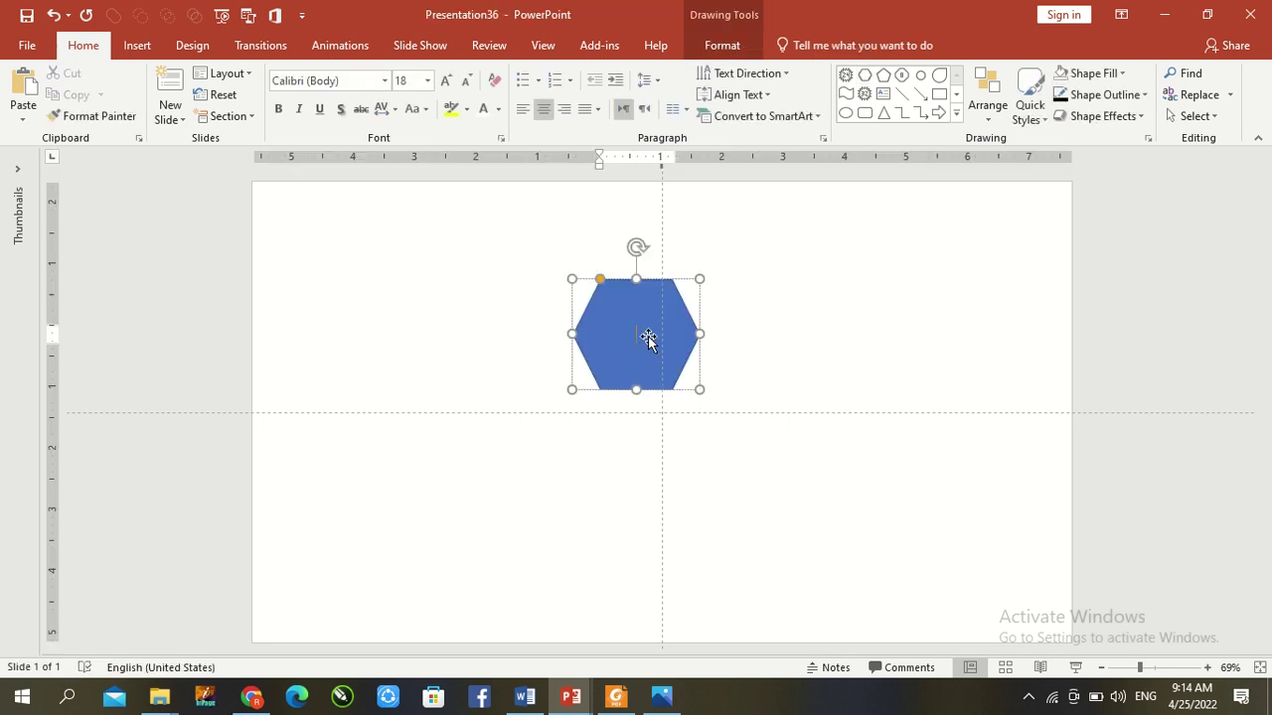
drag(645, 335, 672, 402)
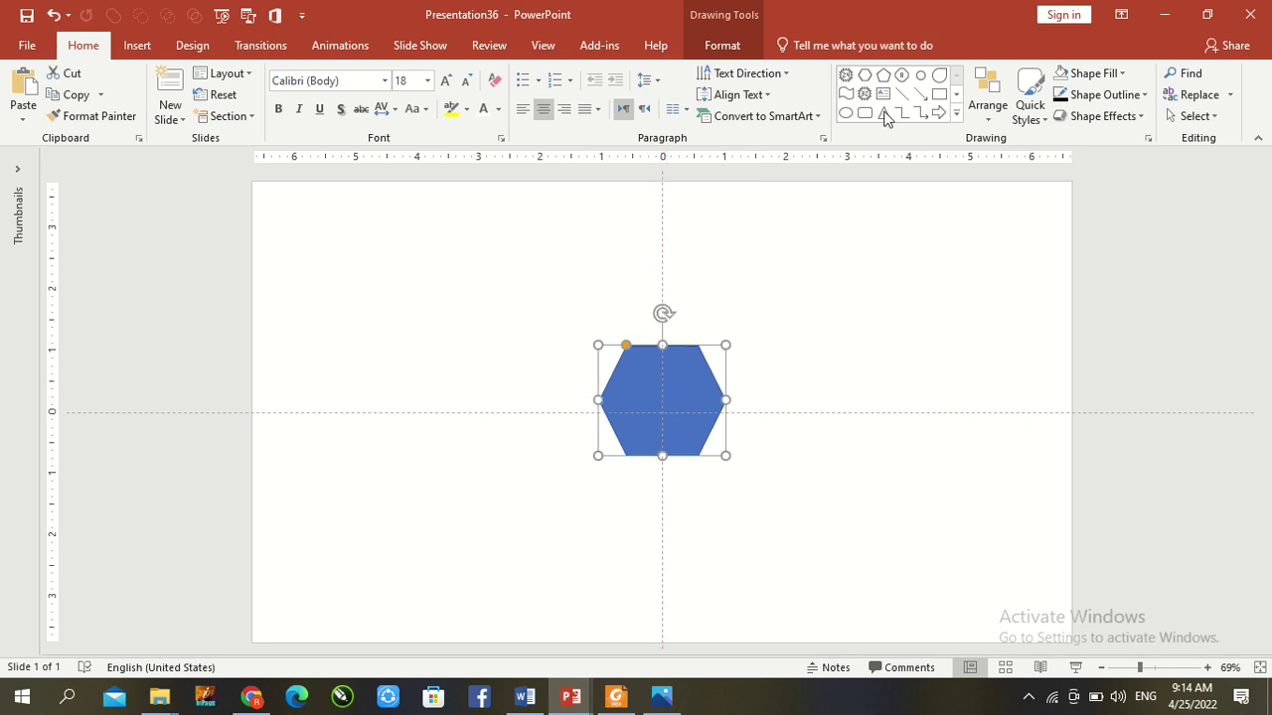
click(725, 50)
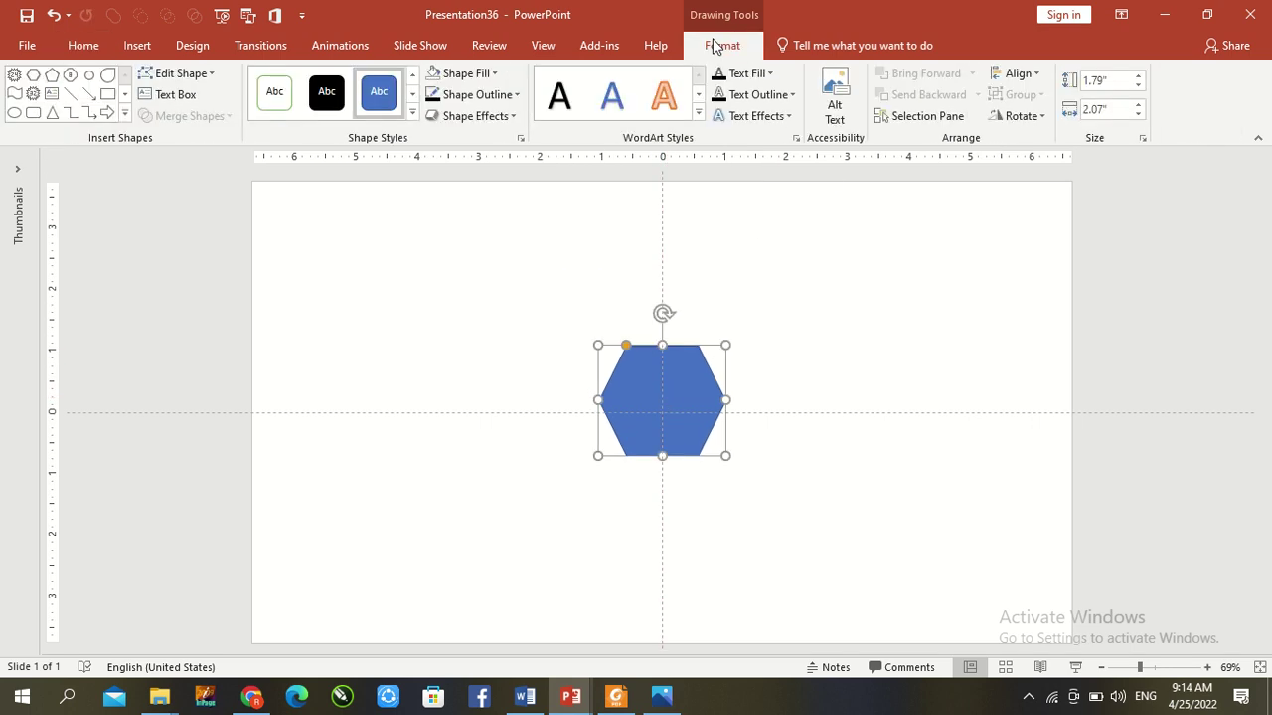
click(467, 90)
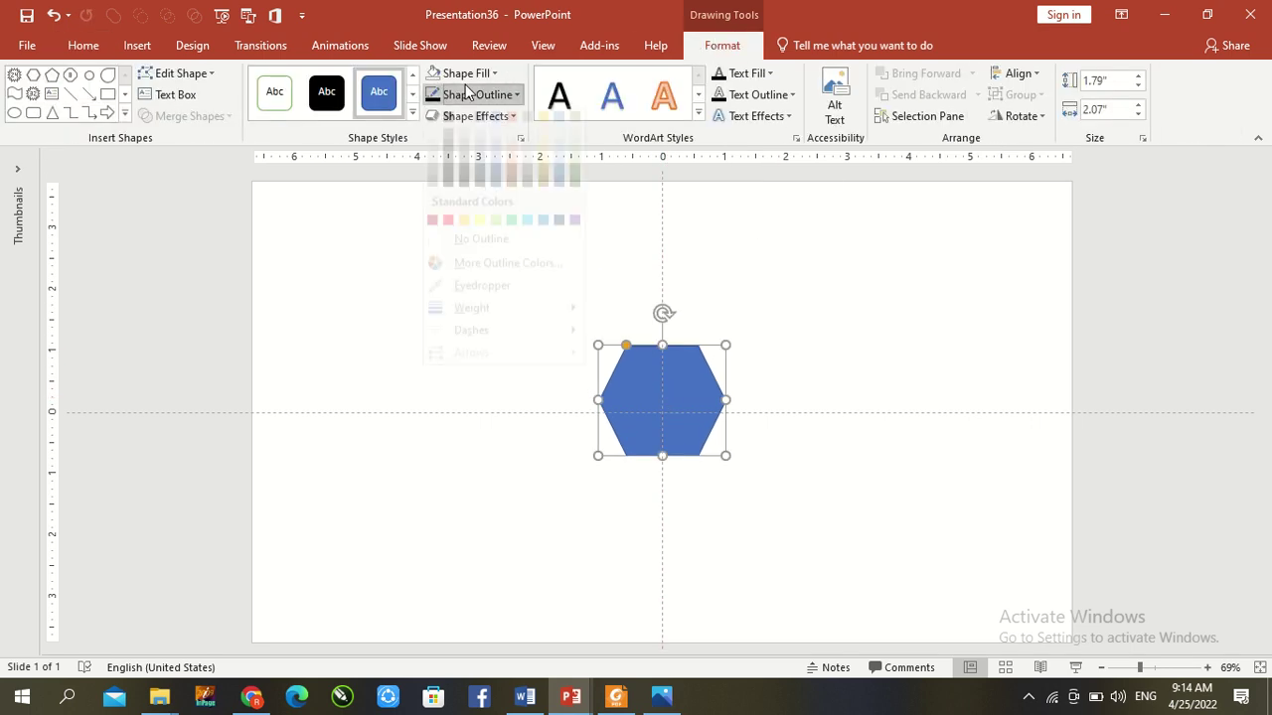
mouse_move(500, 331)
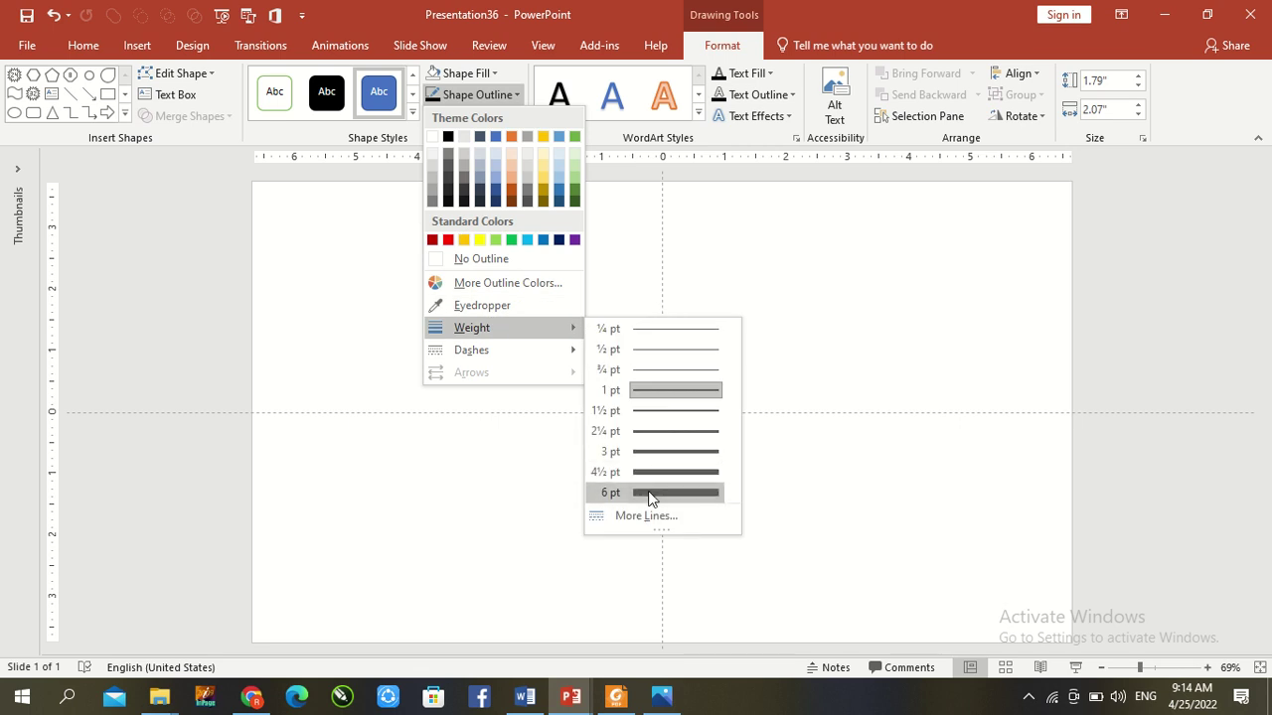
click(646, 516)
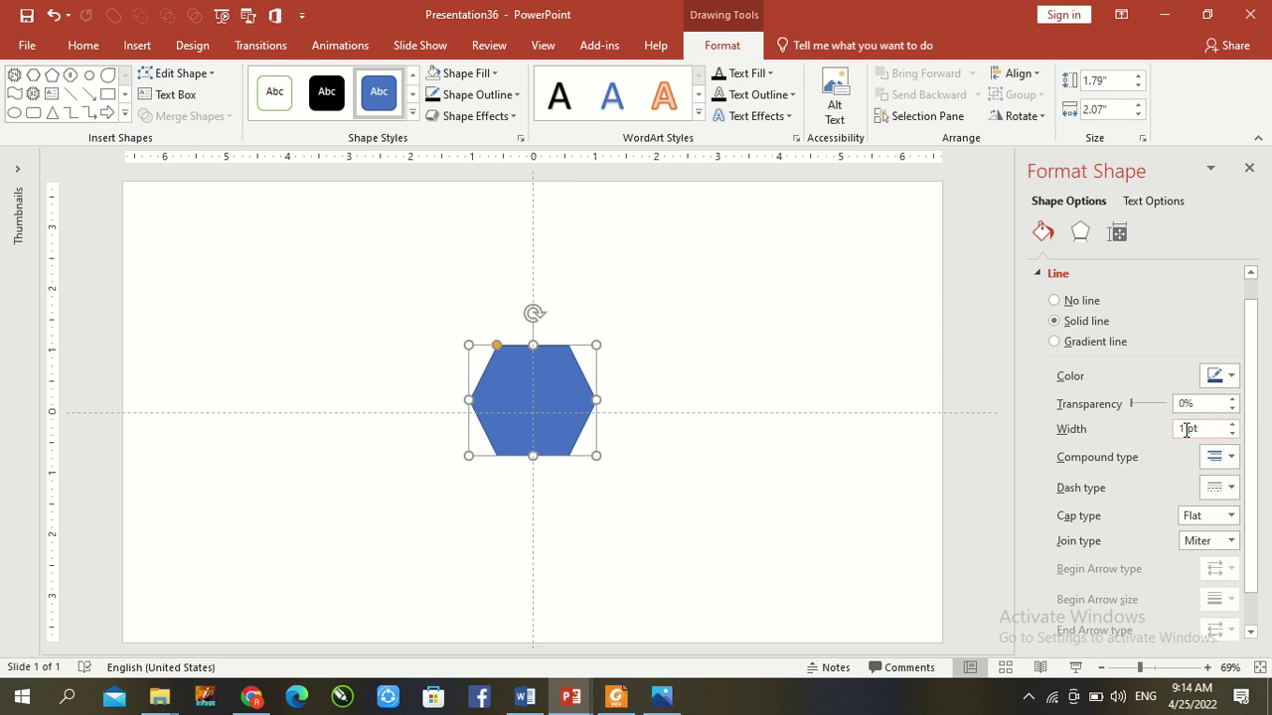
click(1186, 429)
key(BackSpace)
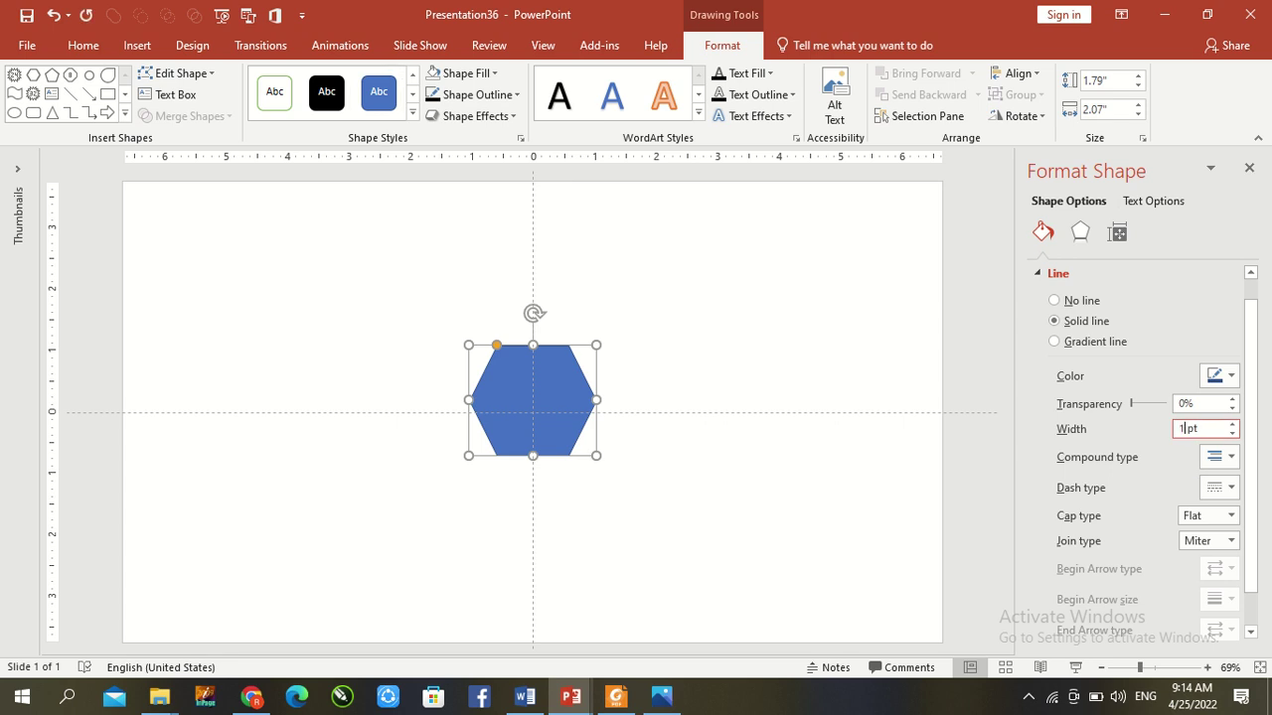
text(5)
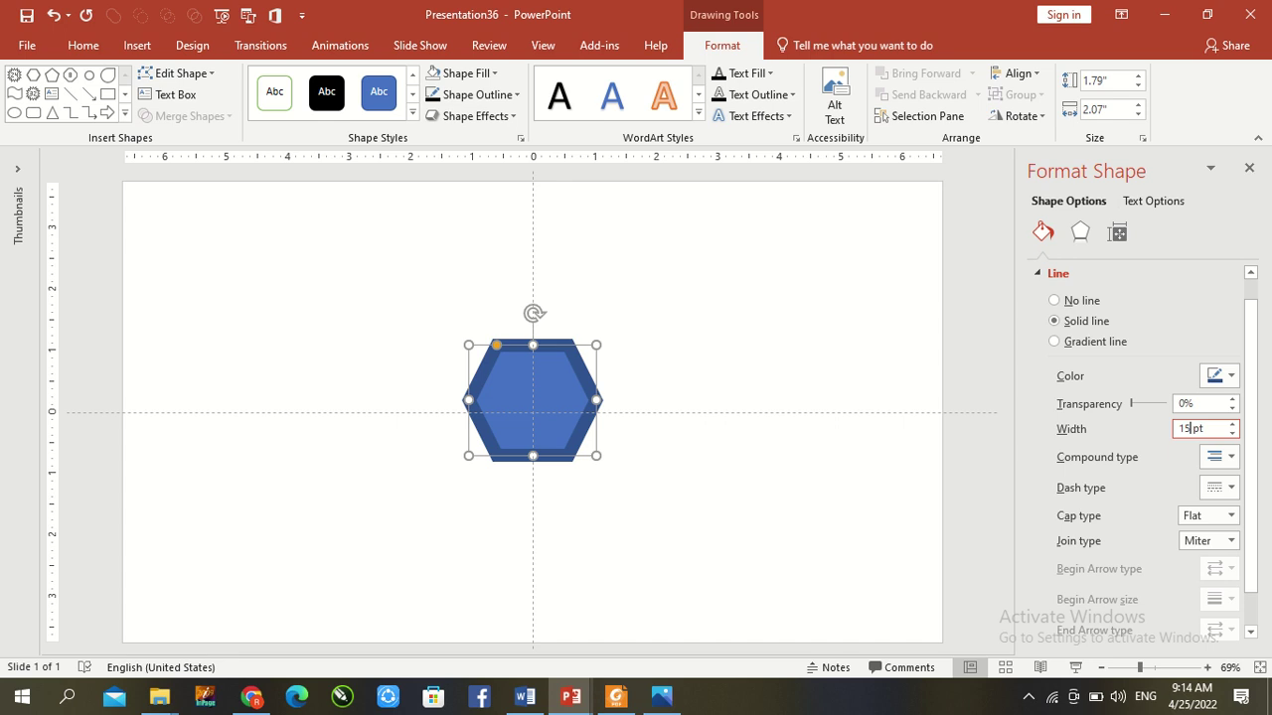
click(701, 285)
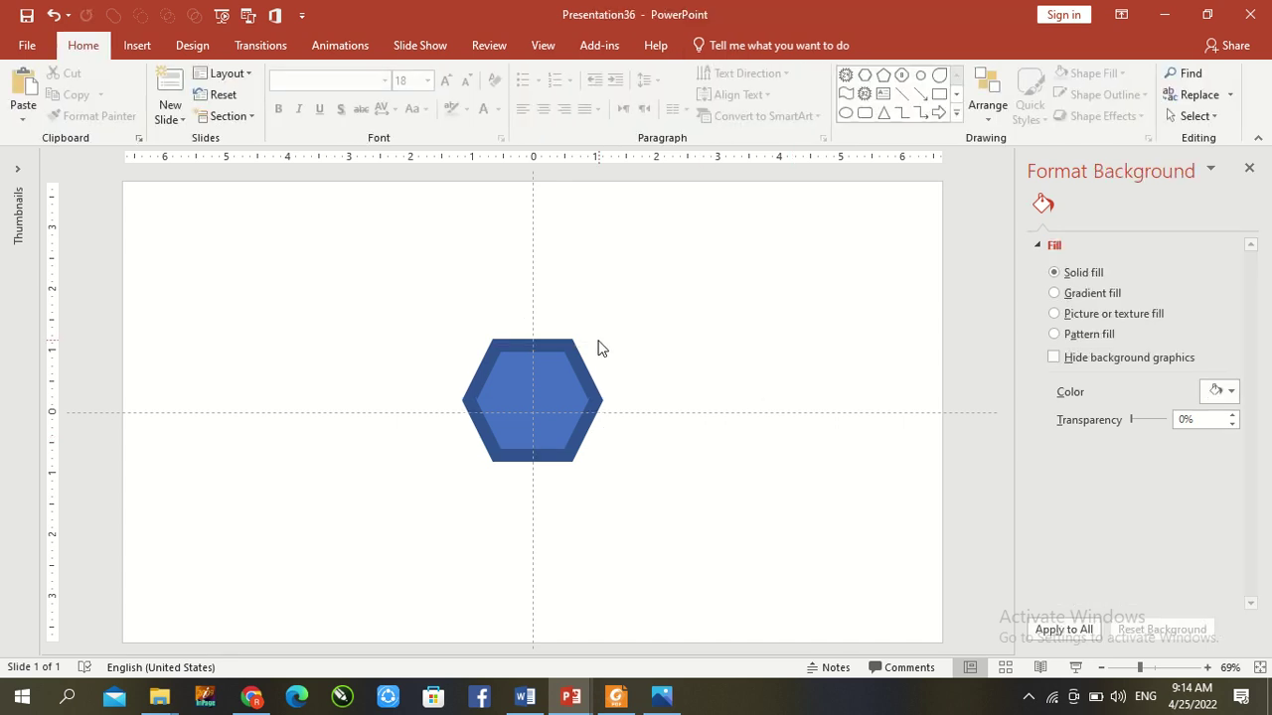
Step: Give the hexagon a black outline and a white fill
click(566, 350)
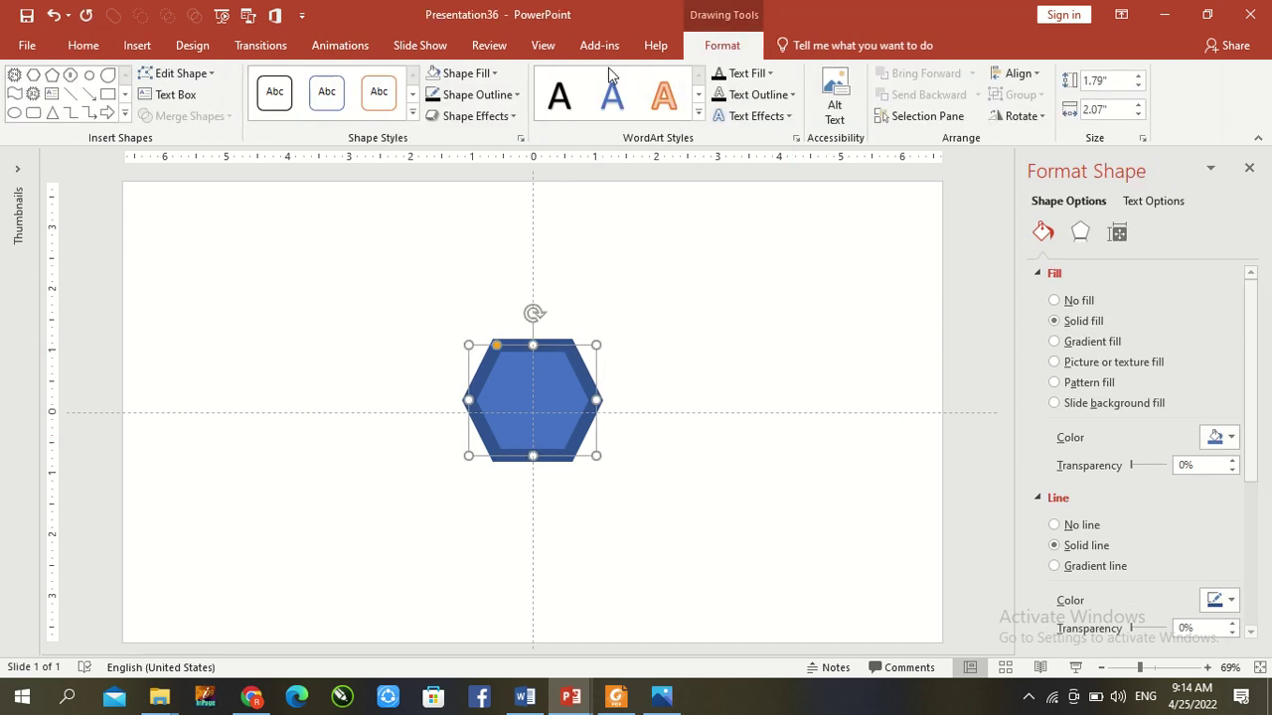
click(479, 102)
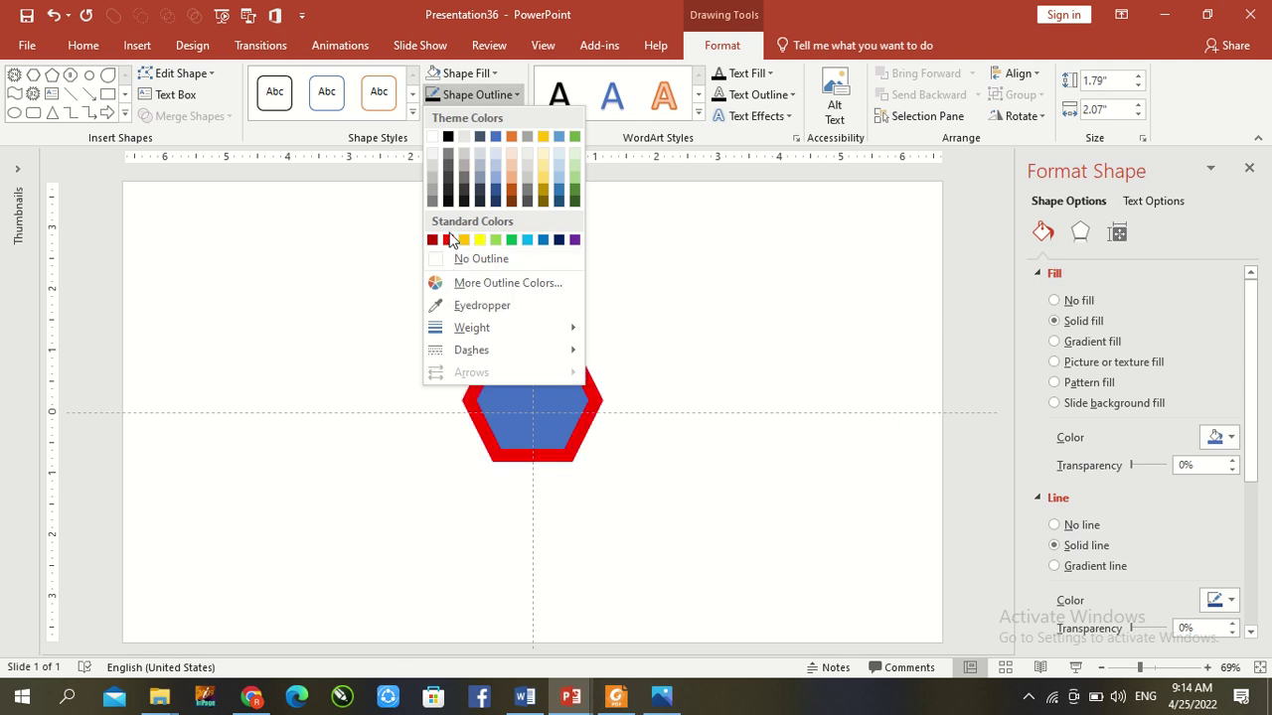
click(447, 137)
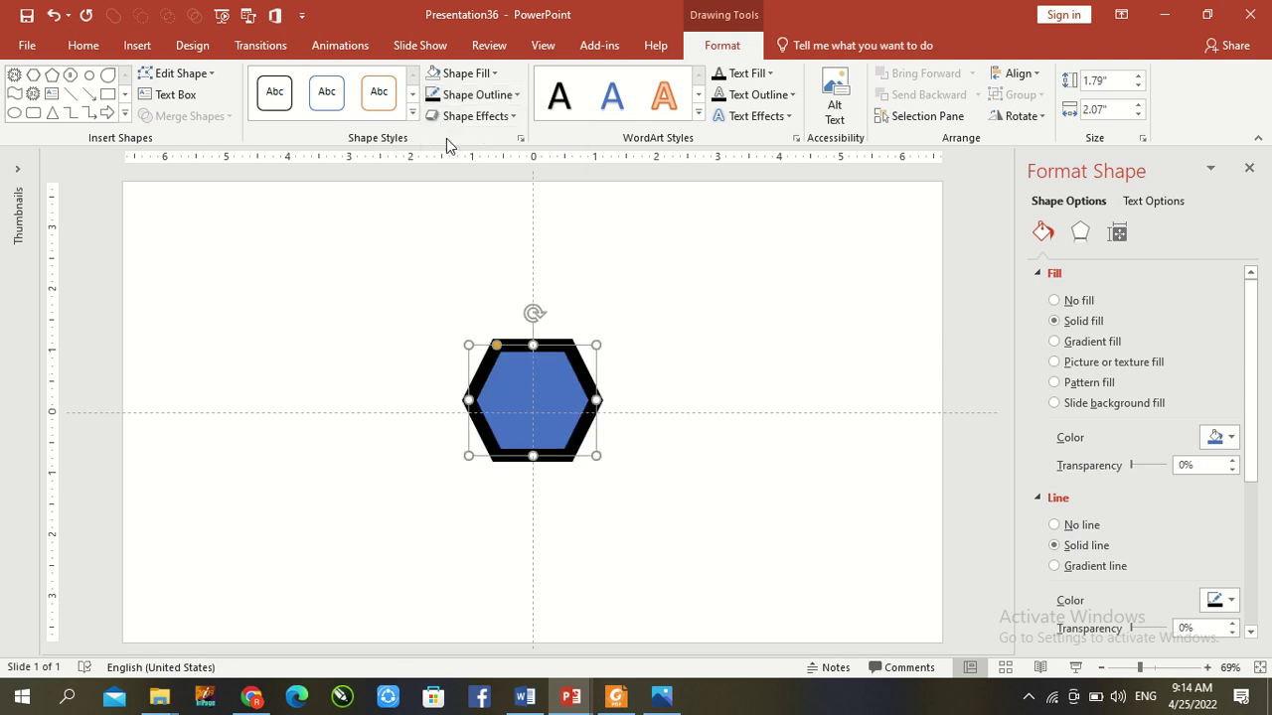
click(460, 74)
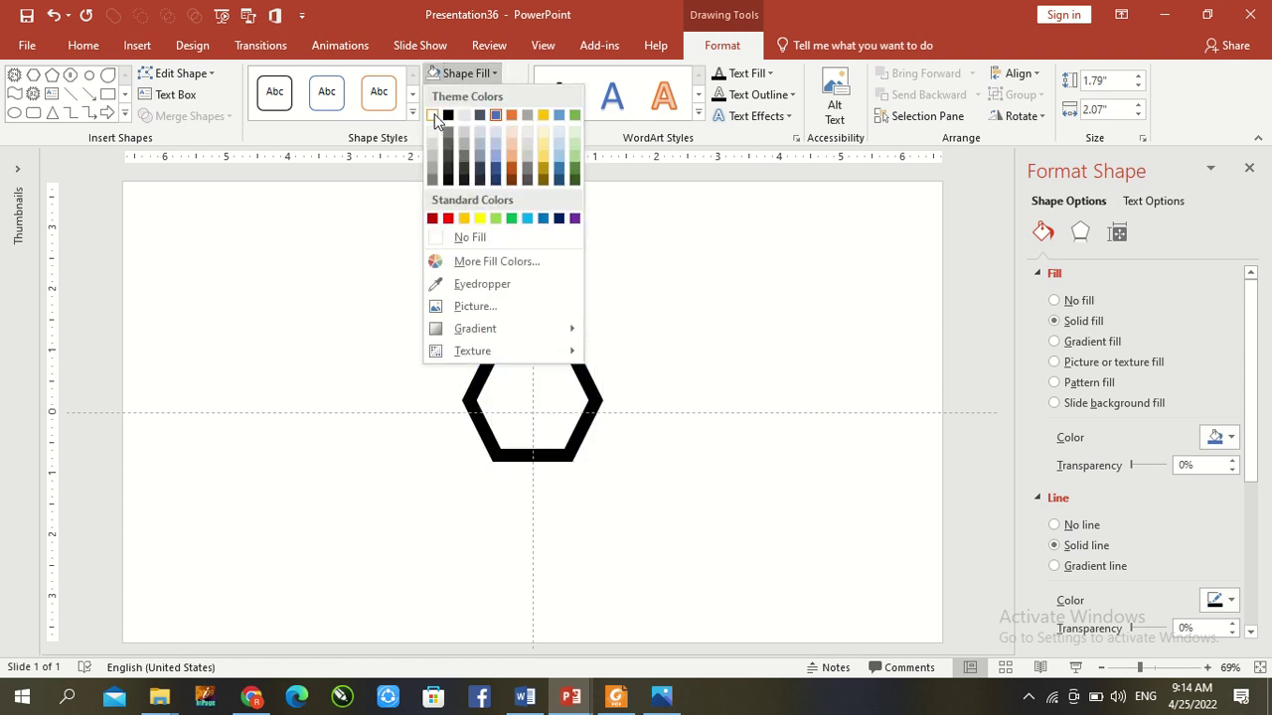
click(437, 116)
Step: Move the hexagon to the slide's top-left corner and close the Format Shape pane
drag(510, 343, 172, 180)
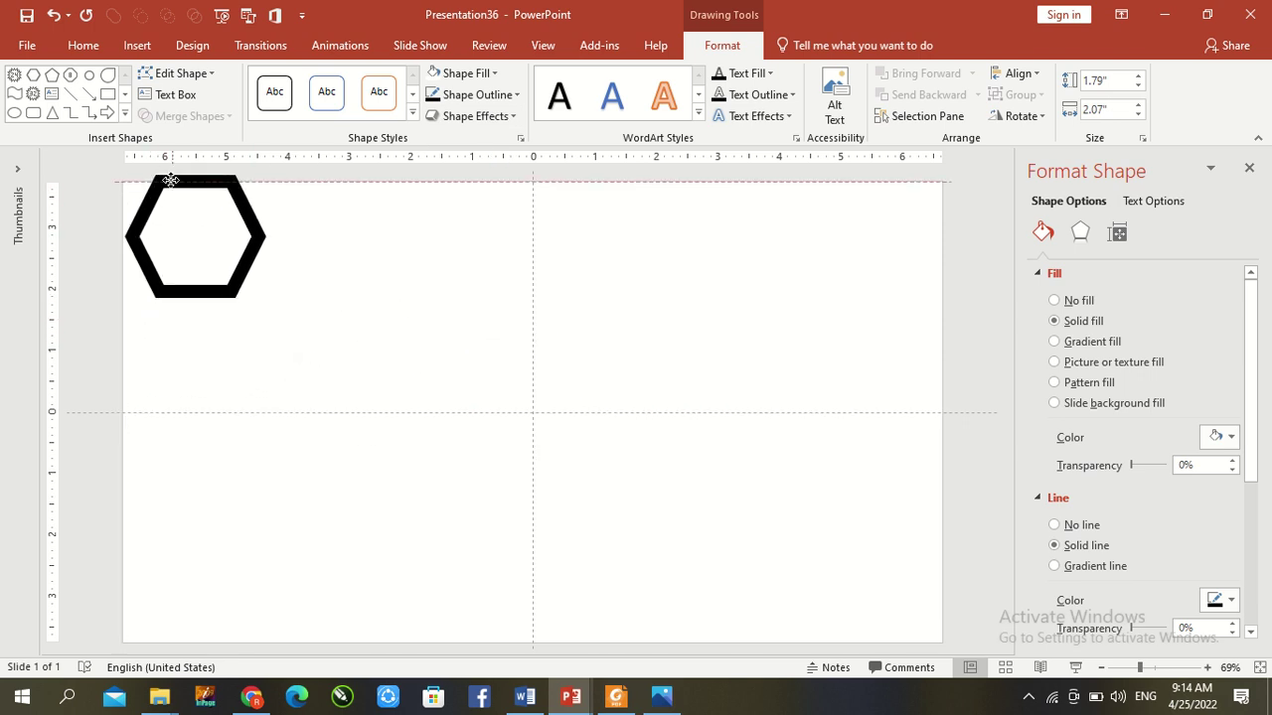
drag(171, 180, 168, 189)
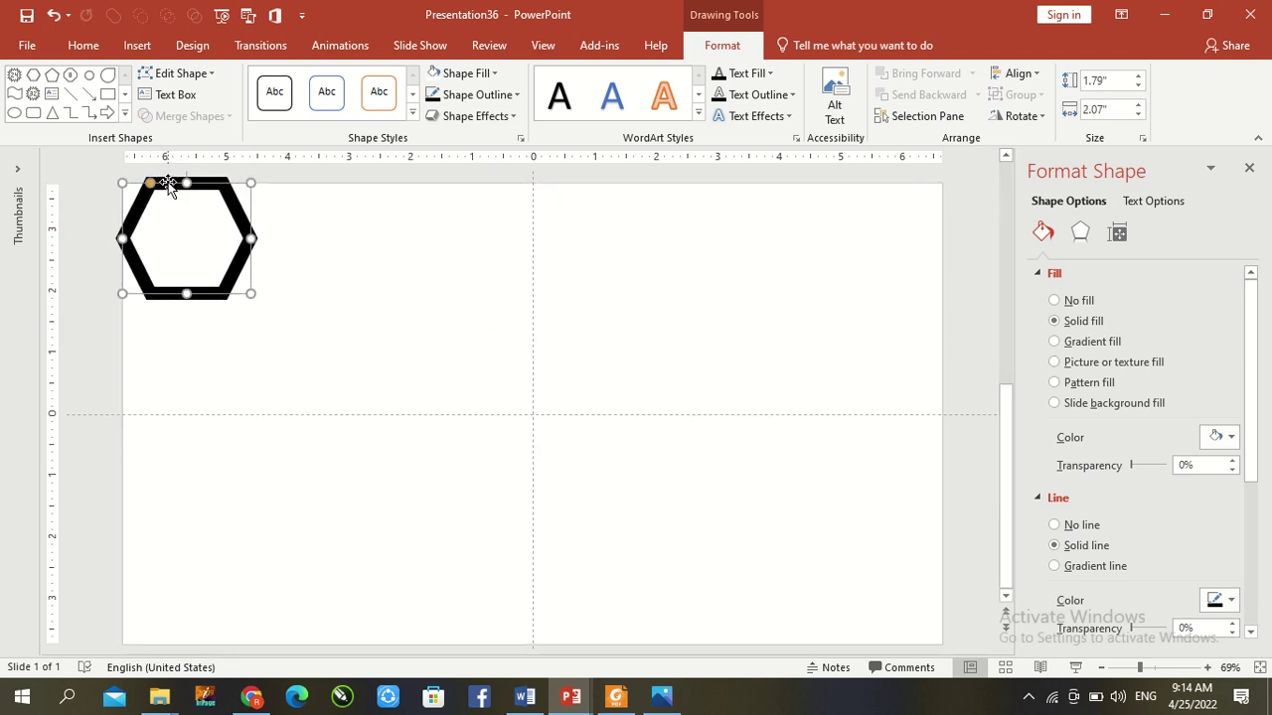
click(1249, 168)
Step: Zoom out and stack hexagon copies into a column of four at the top-left
click(1127, 666)
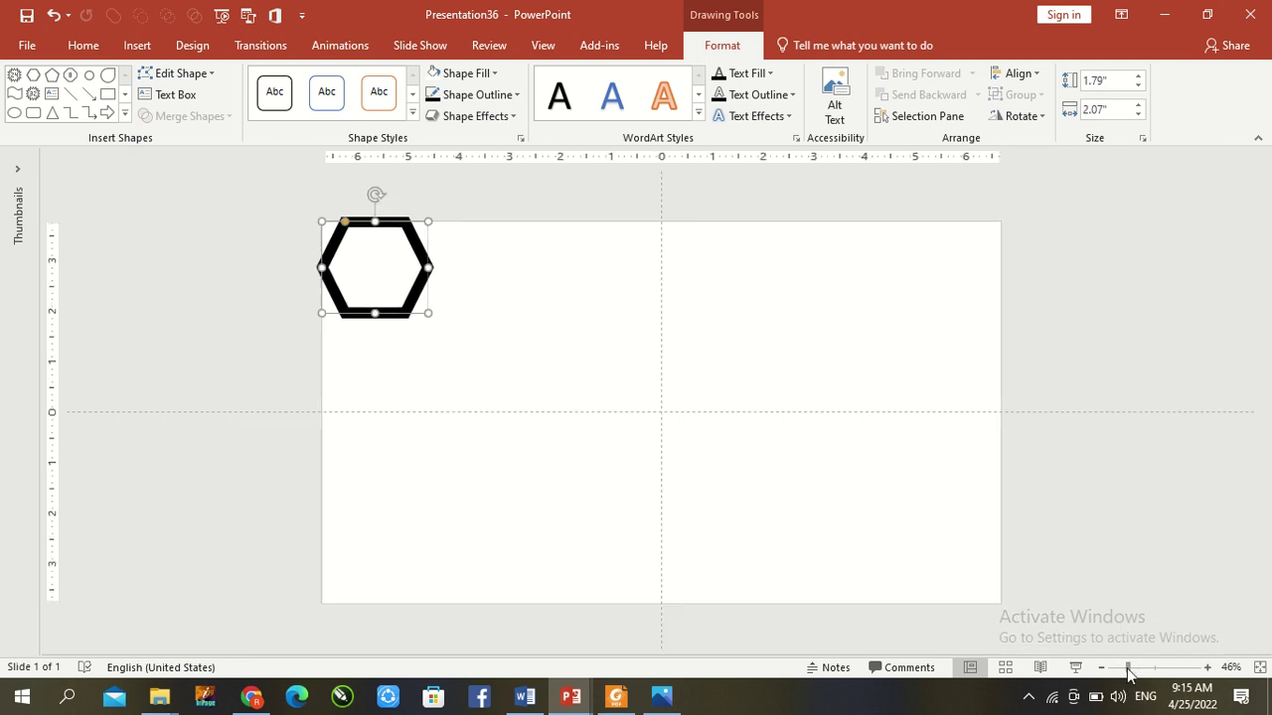
drag(457, 264, 459, 268)
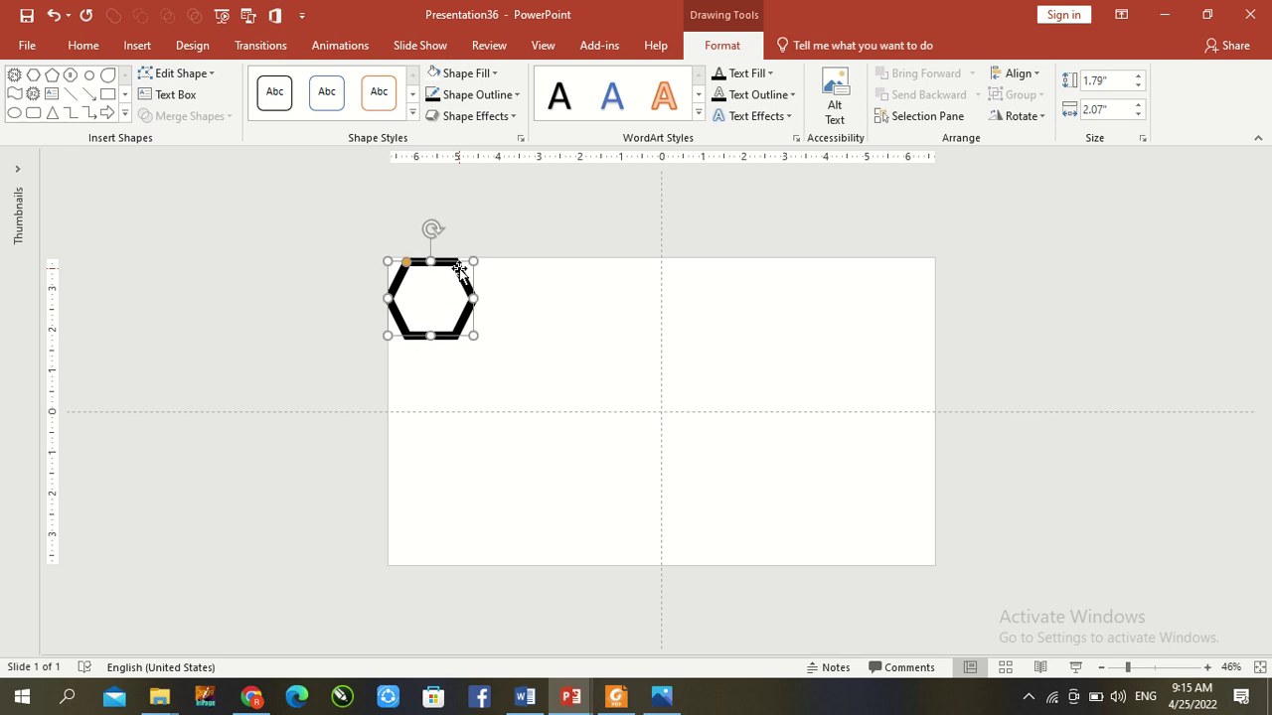
key(ctrl+d)
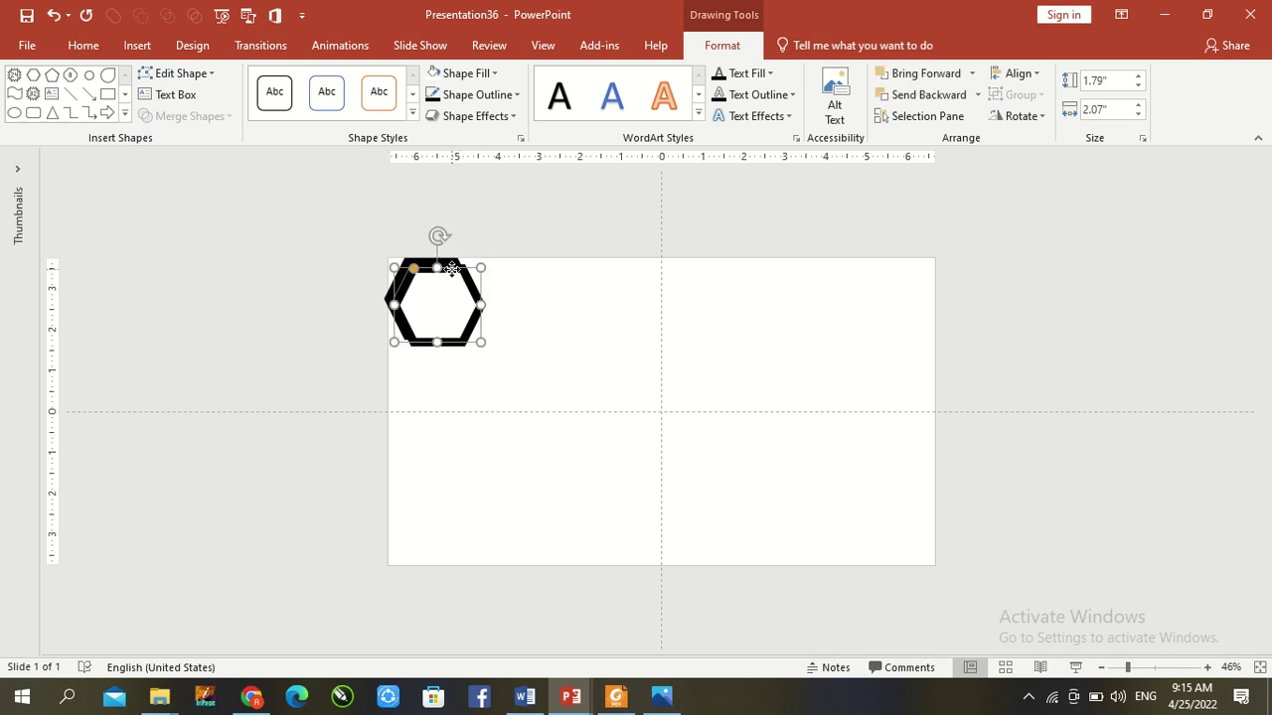
drag(452, 269, 448, 337)
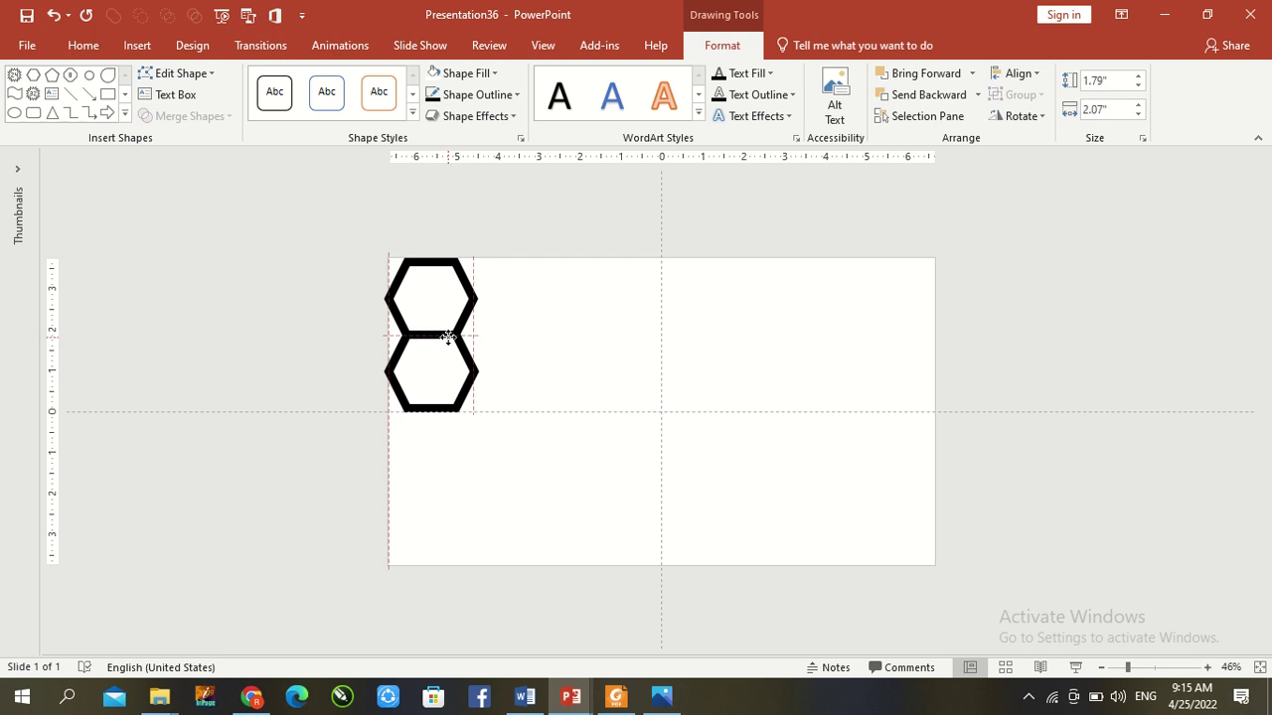
drag(448, 339, 448, 338)
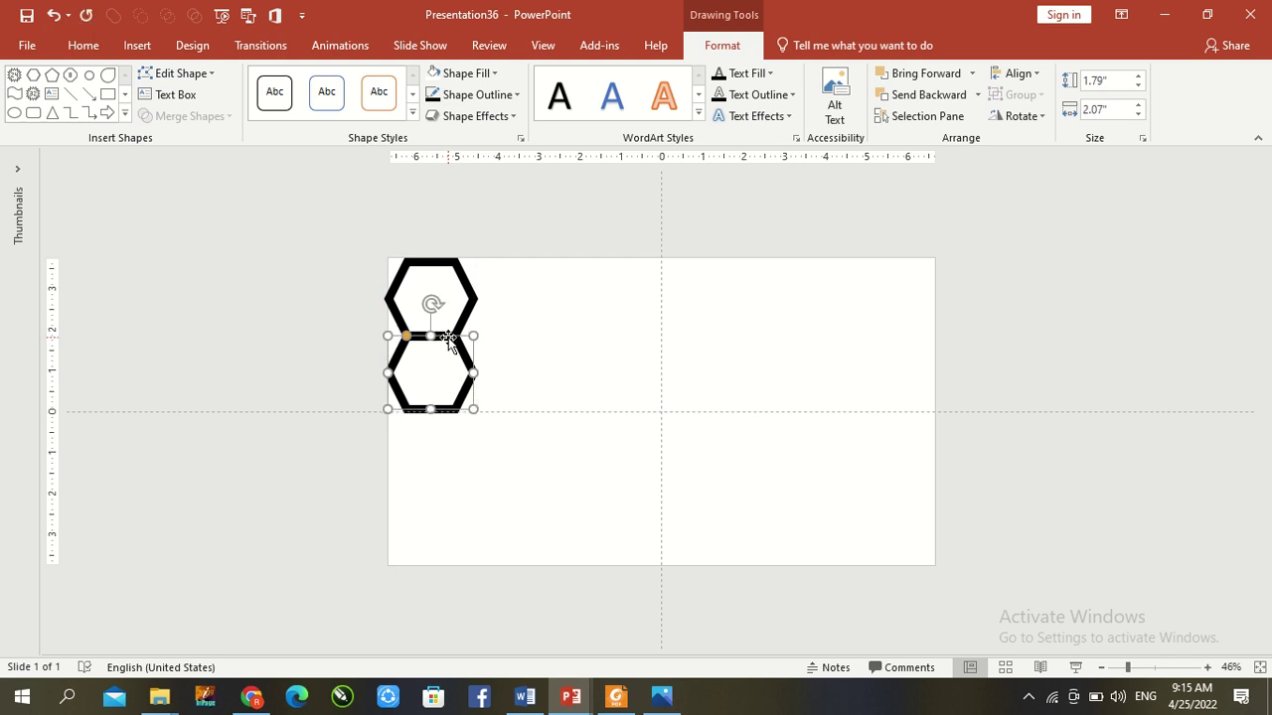
click(335, 204)
drag(348, 191, 509, 496)
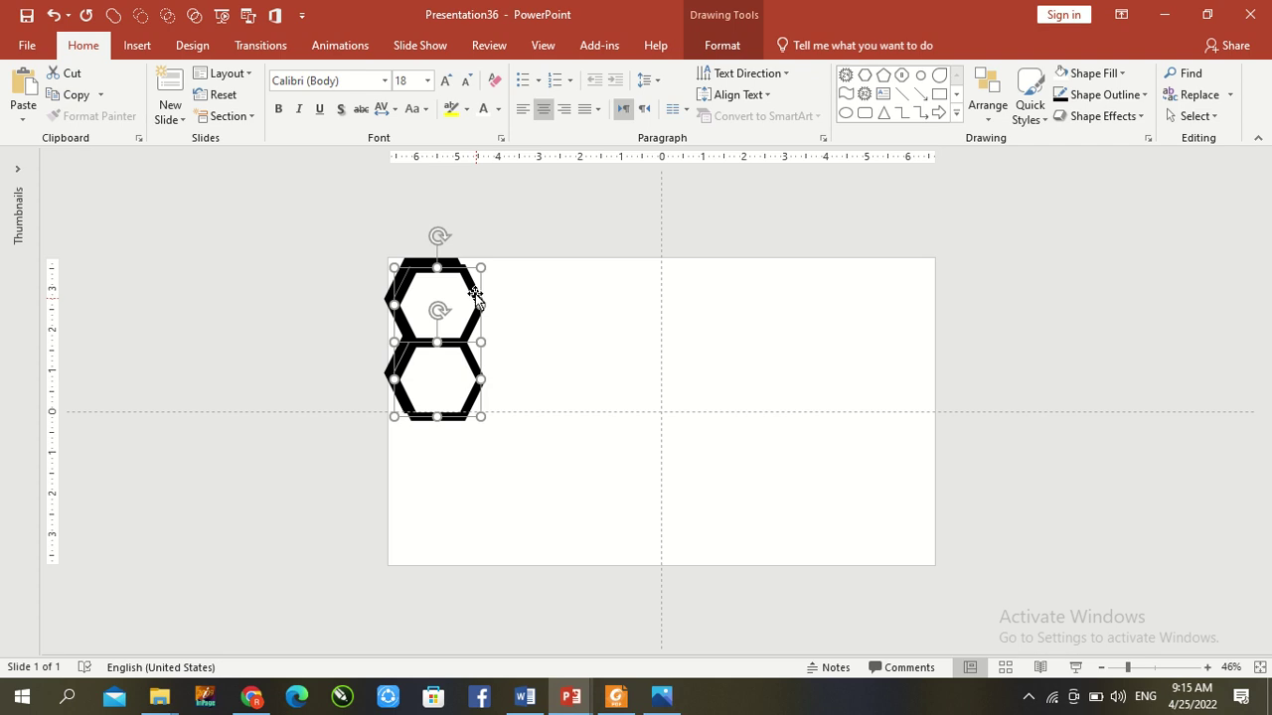
mouse_move(474, 296)
mouse_down()
mouse_move(474, 447)
mouse_move(460, 438)
mouse_up()
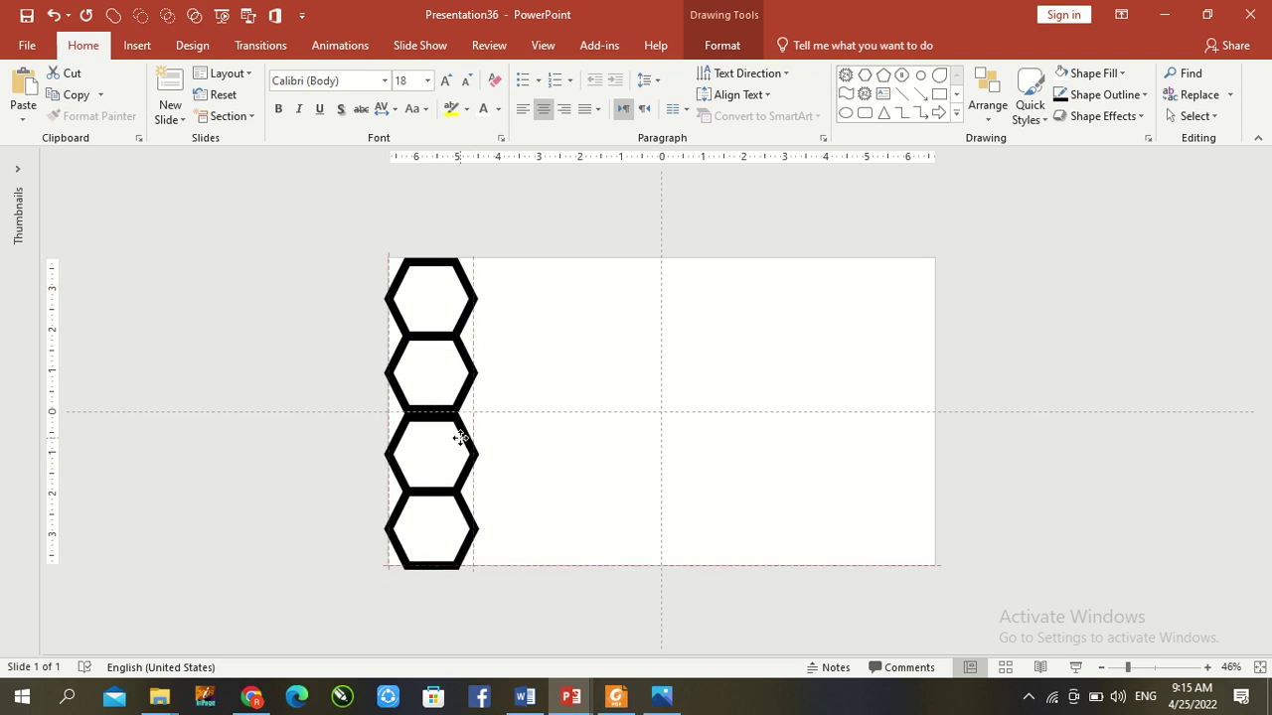
click(588, 272)
Step: Copy the column of four beside the first, offset half a cell lower
mouse_move(597, 255)
mouse_down()
mouse_move(317, 199)
mouse_move(517, 589)
mouse_up()
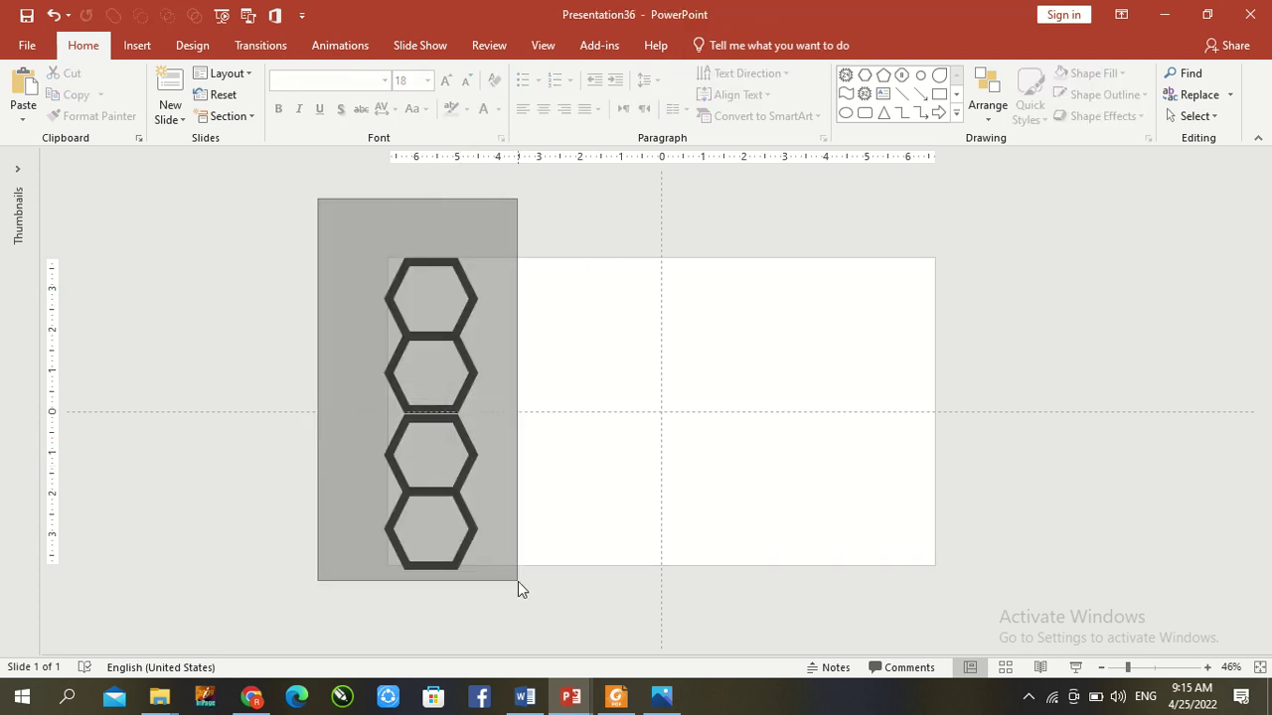
key(ctrl+z)
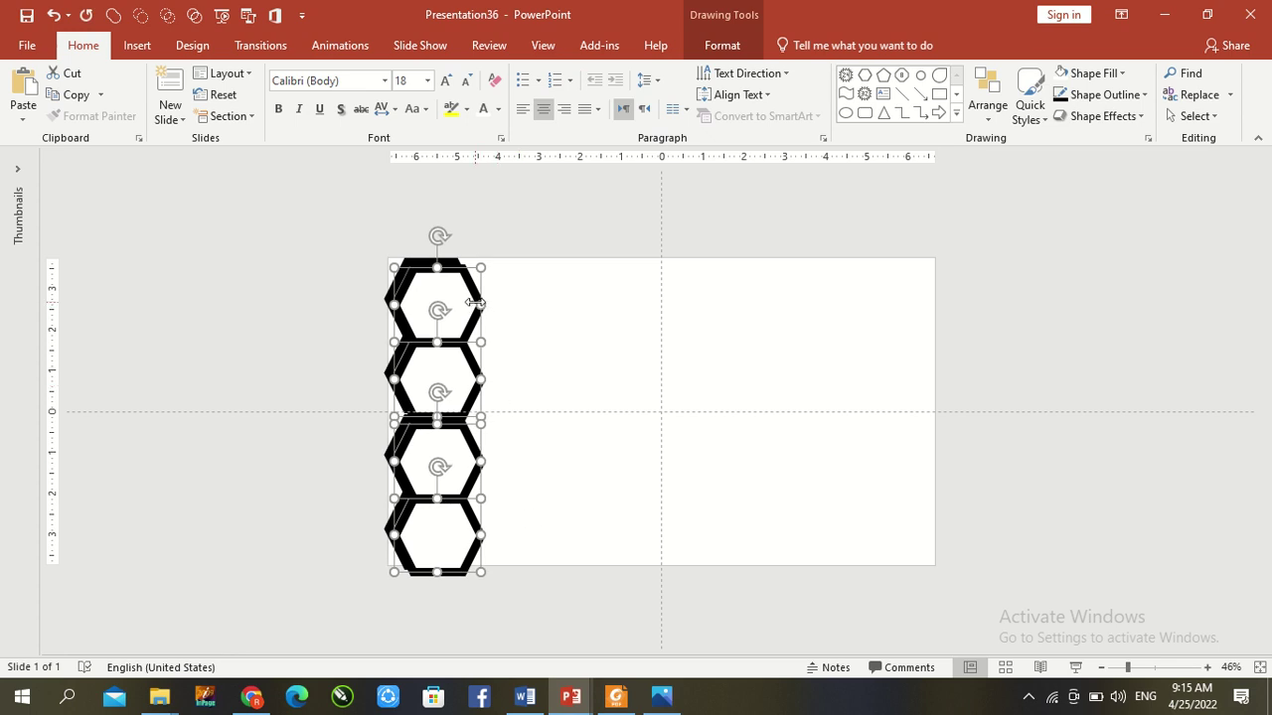
mouse_move(473, 290)
mouse_down()
mouse_move(543, 316)
mouse_move(536, 325)
mouse_up()
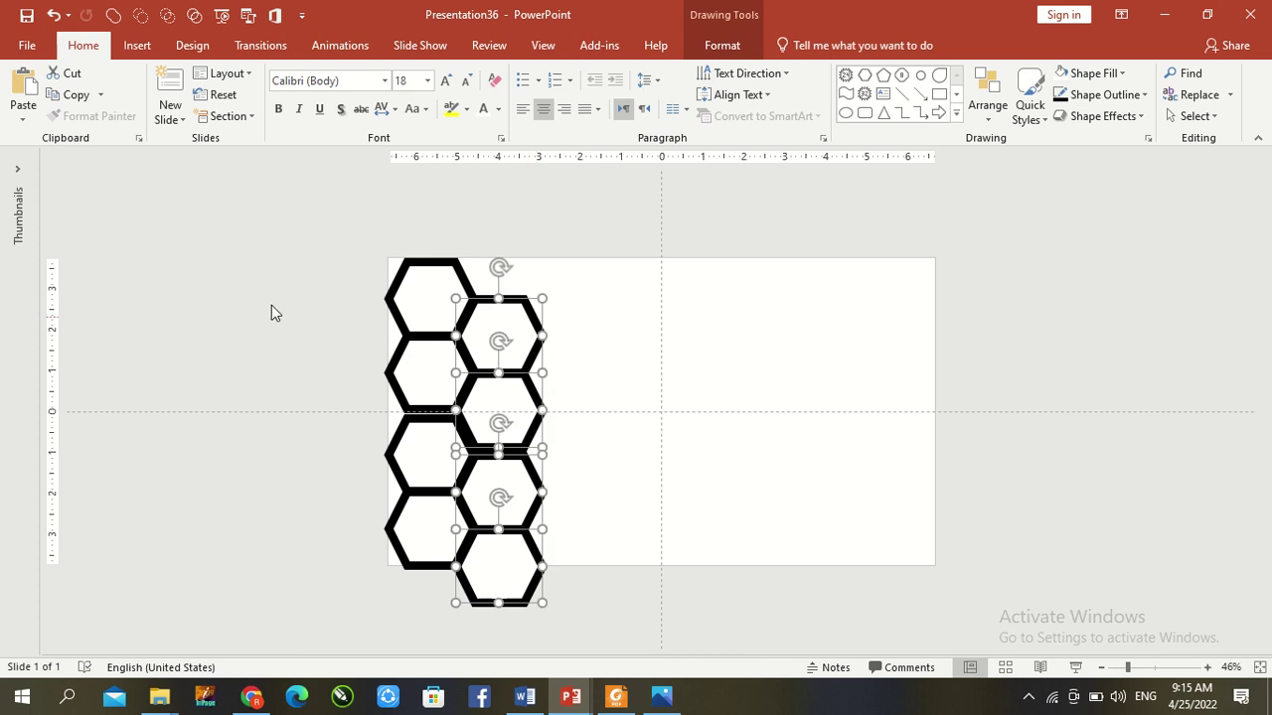
click(283, 296)
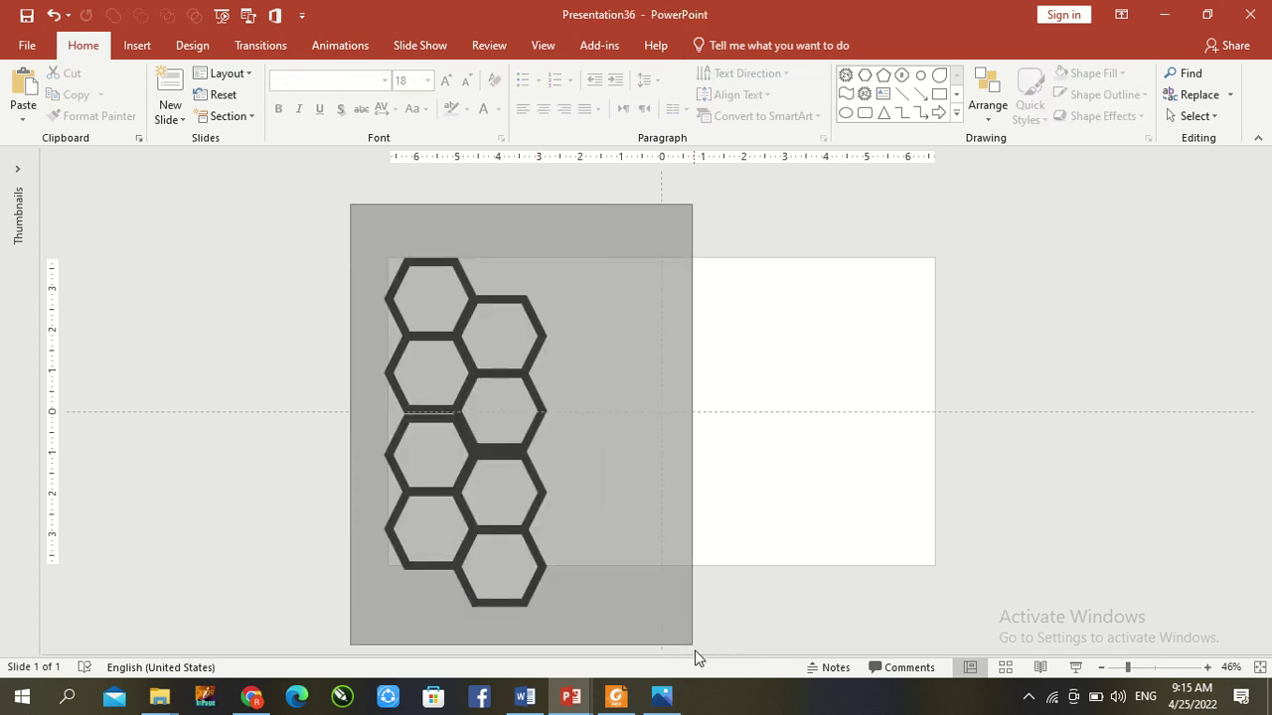
Step: Duplicate the two hexagon columns rightward, then copy all four to fill eight columns
drag(350, 202, 694, 650)
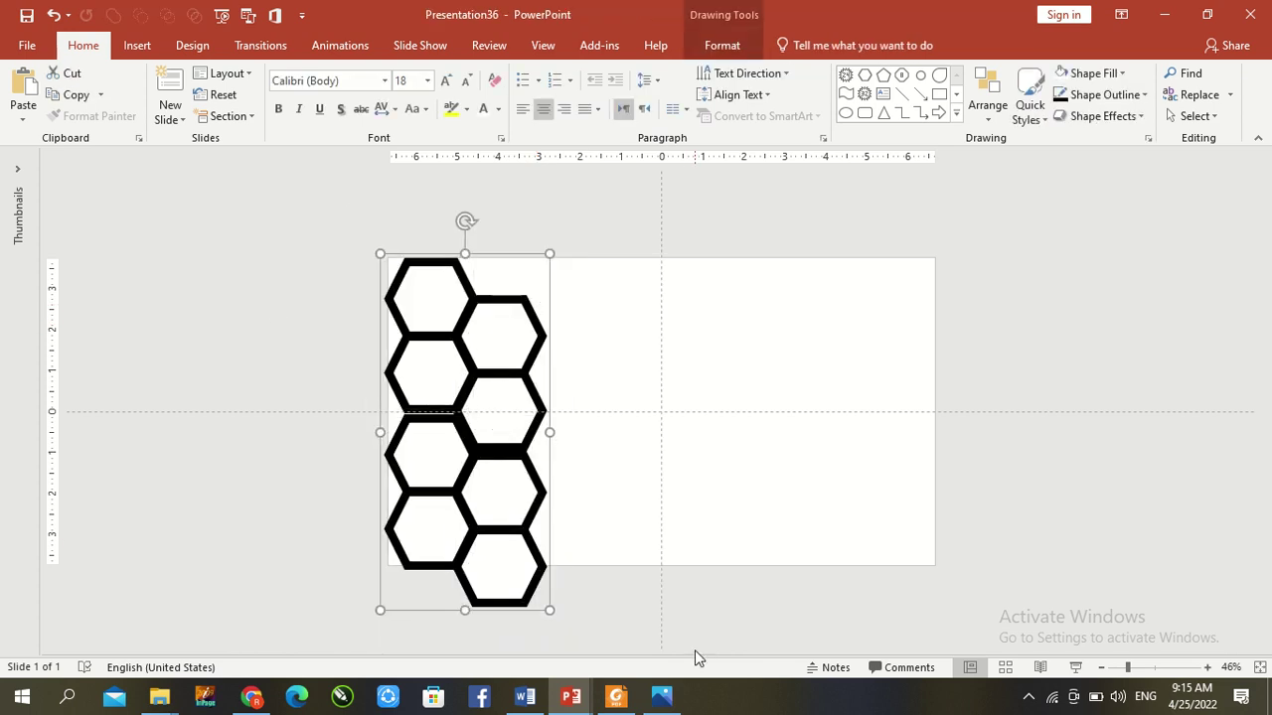
key(ctrl+d)
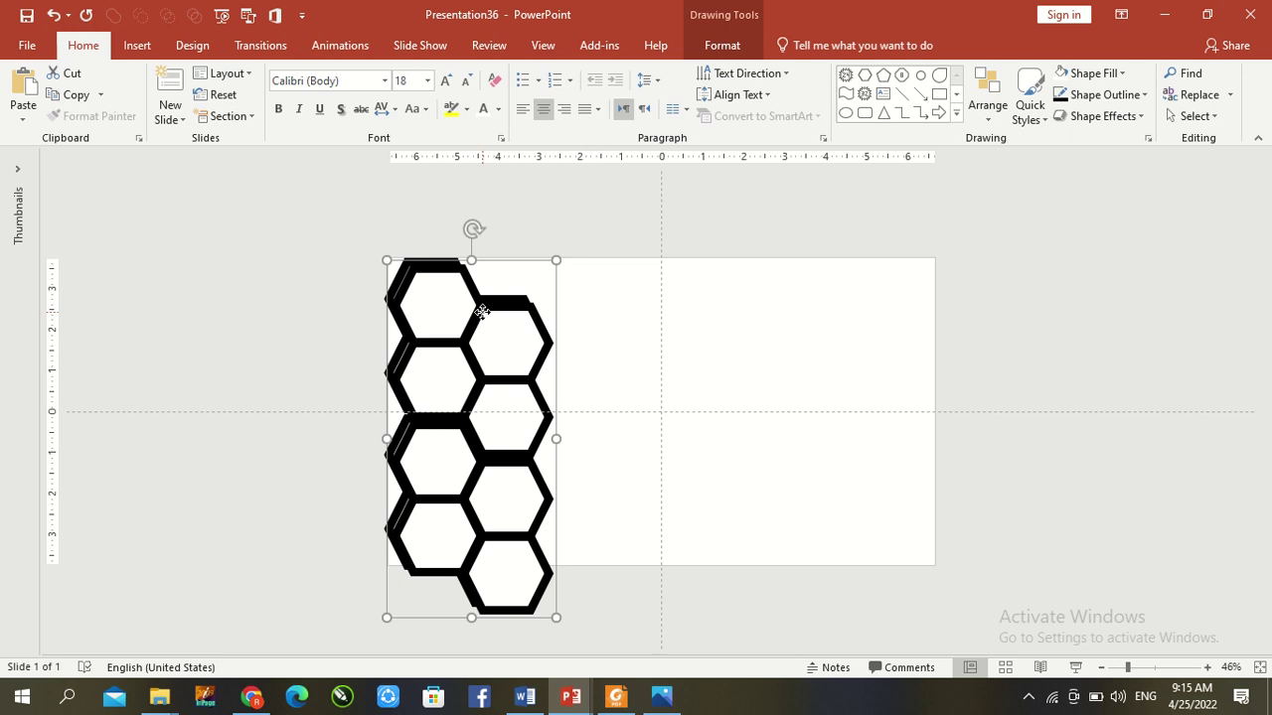
drag(481, 311, 614, 298)
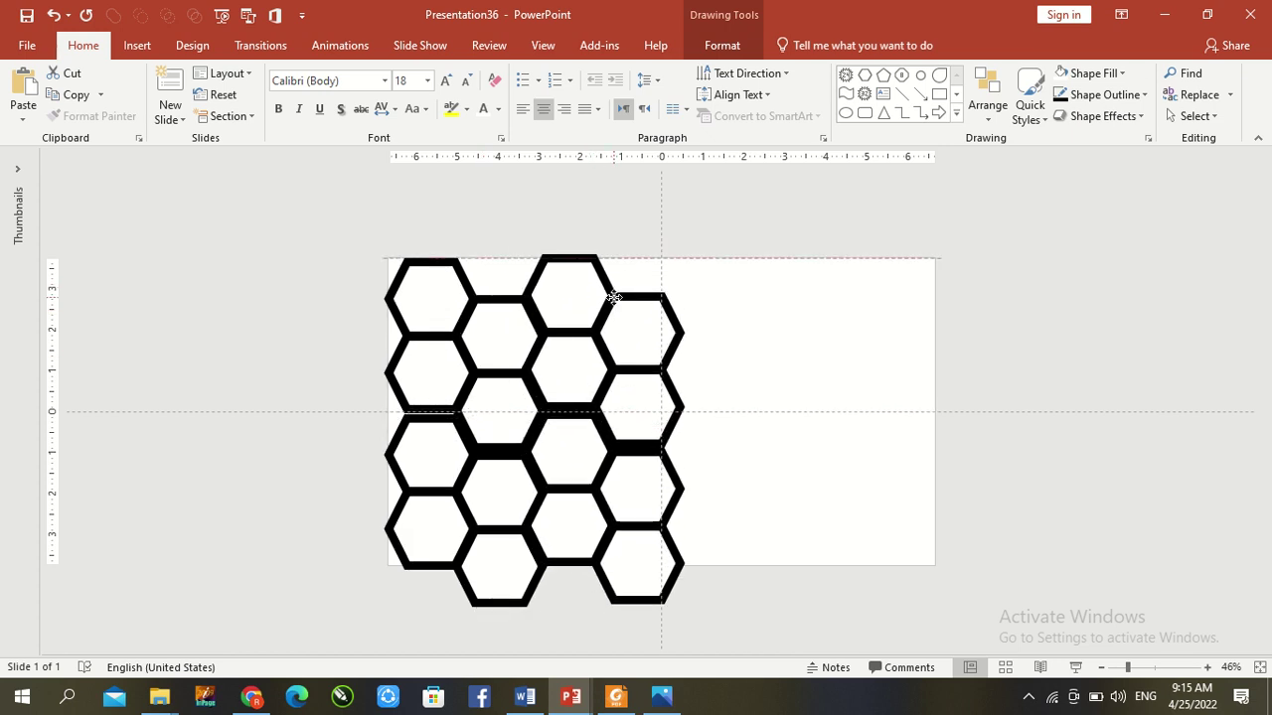
click(325, 240)
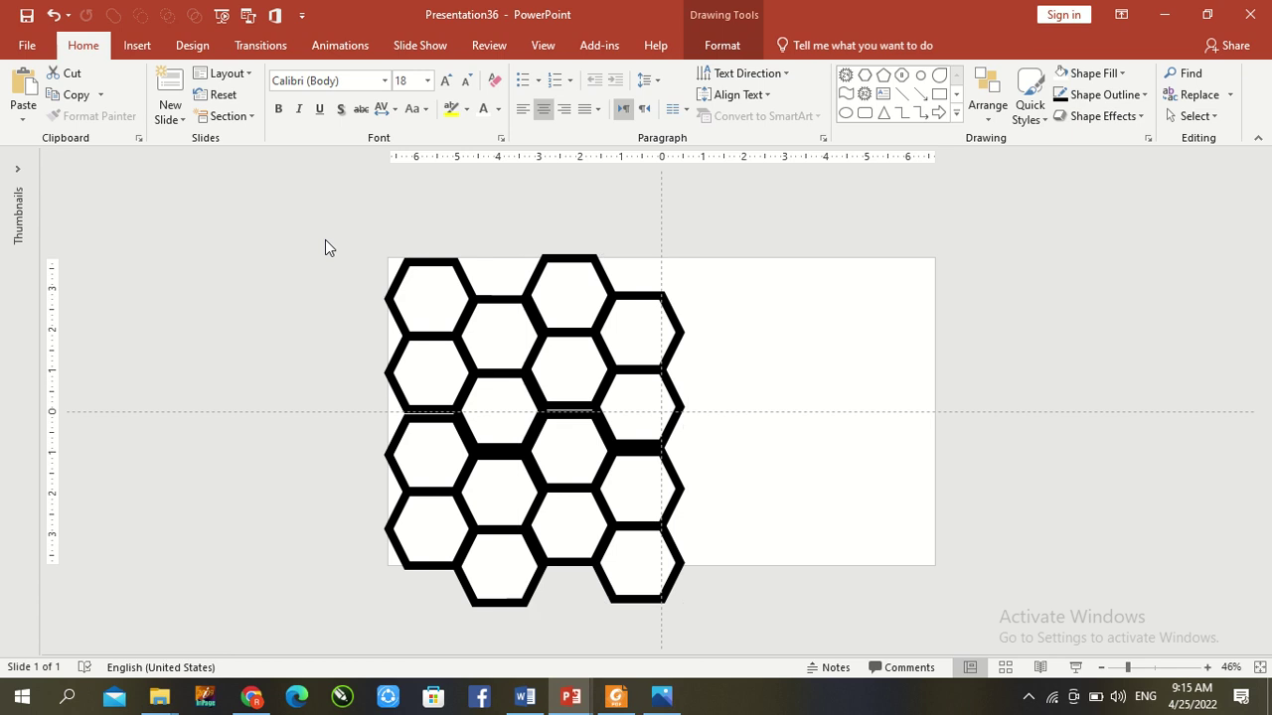
drag(325, 240, 756, 631)
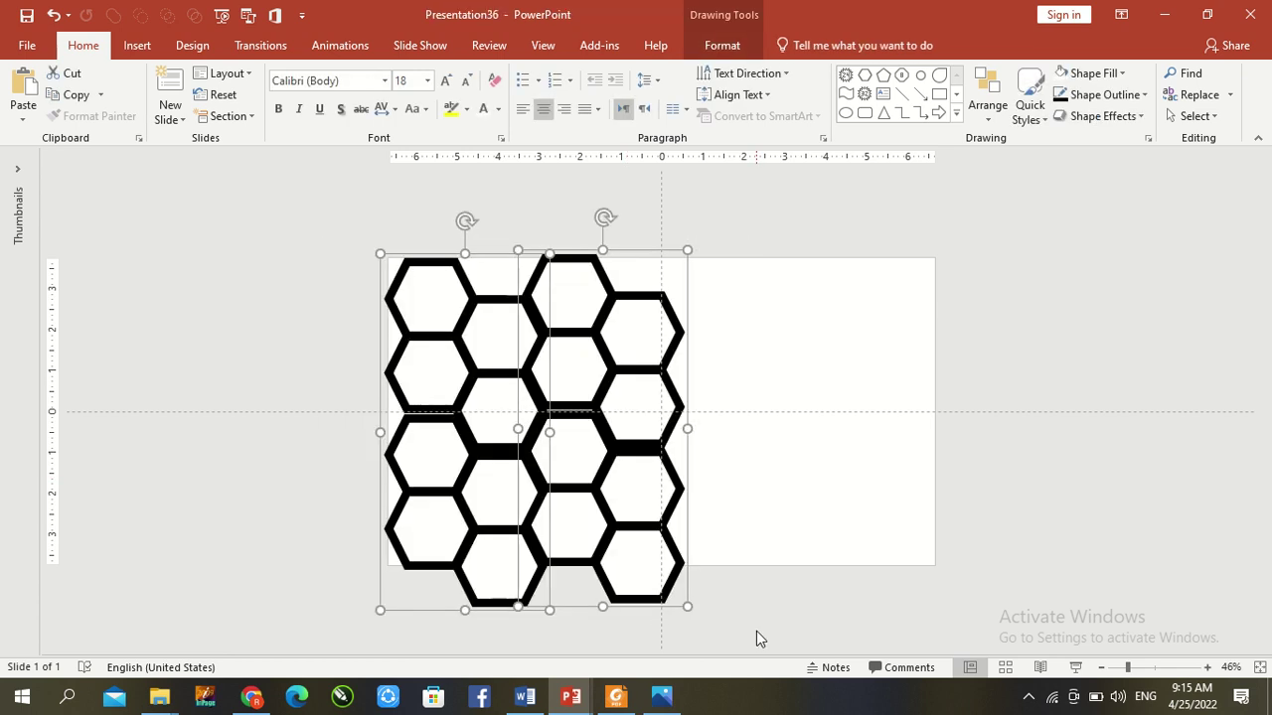
mouse_move(534, 294)
mouse_down()
mouse_move(844, 316)
mouse_move(802, 280)
mouse_up()
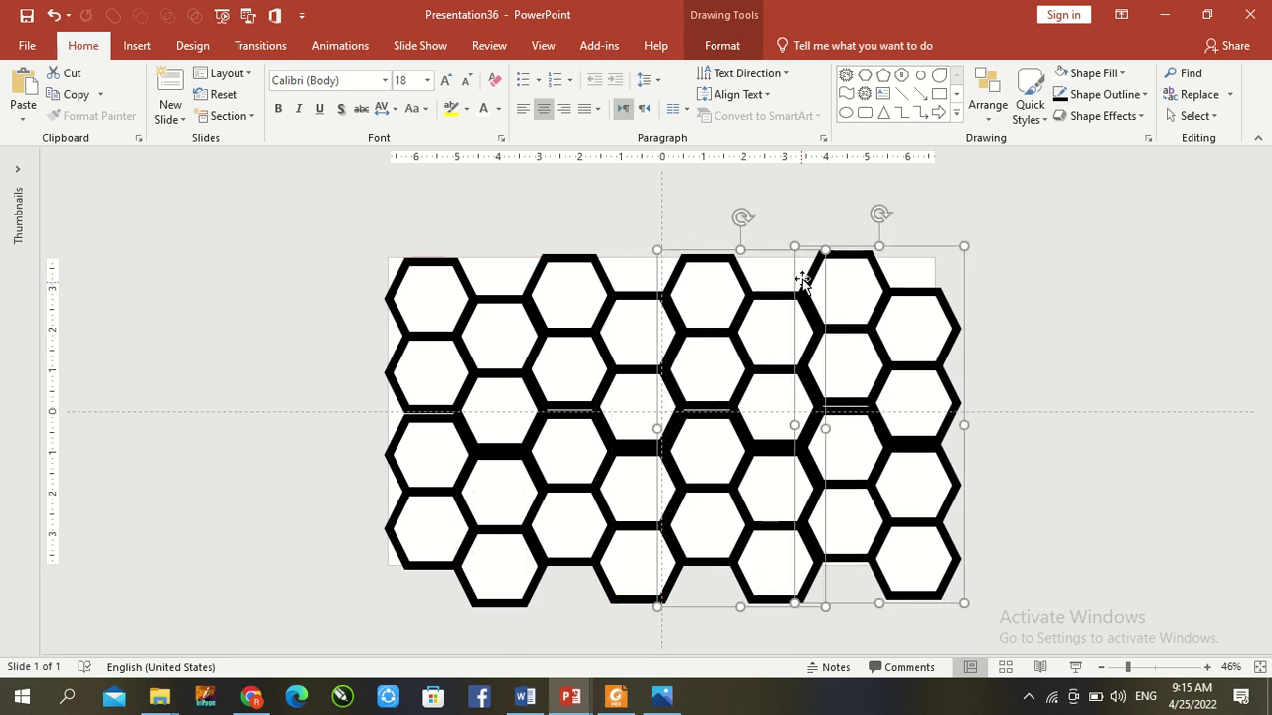
click(1080, 253)
Step: Preview the honeycomb full screen, then select the left hexagon group and undo the last change
key(F5)
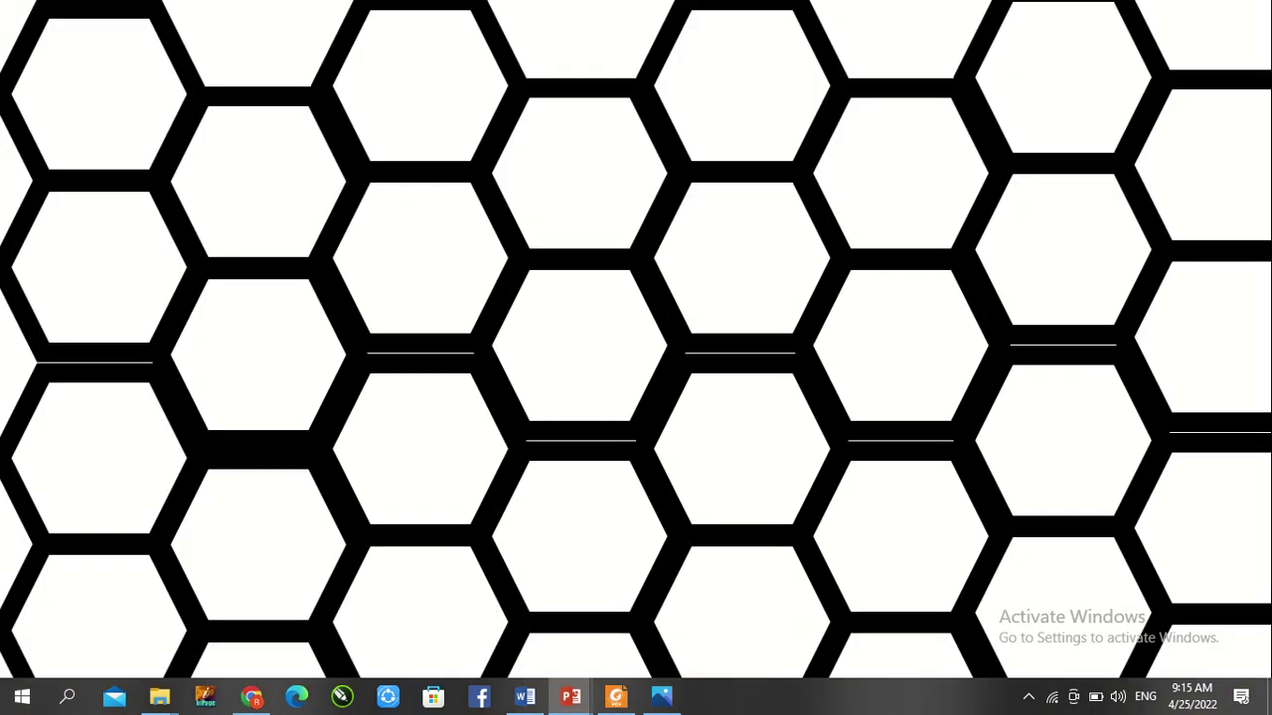
key(Escape)
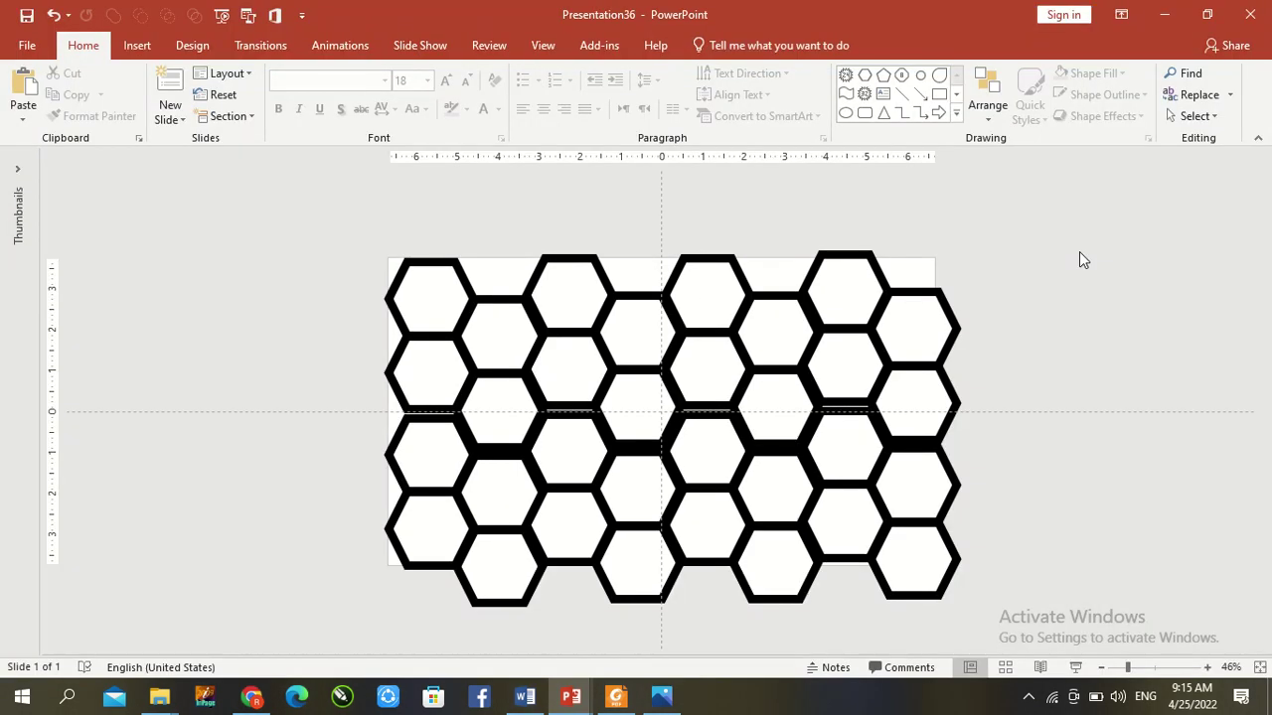
click(433, 422)
key(ctrl+z)
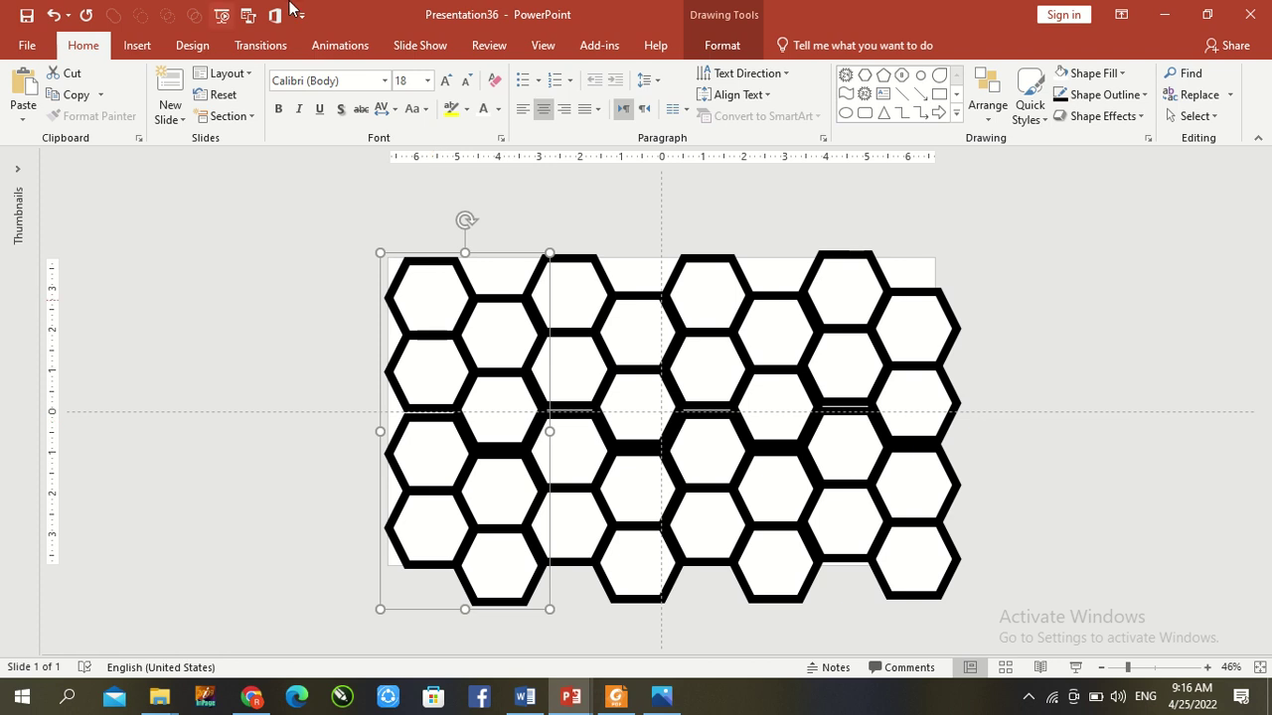
mouse_move(463, 16)
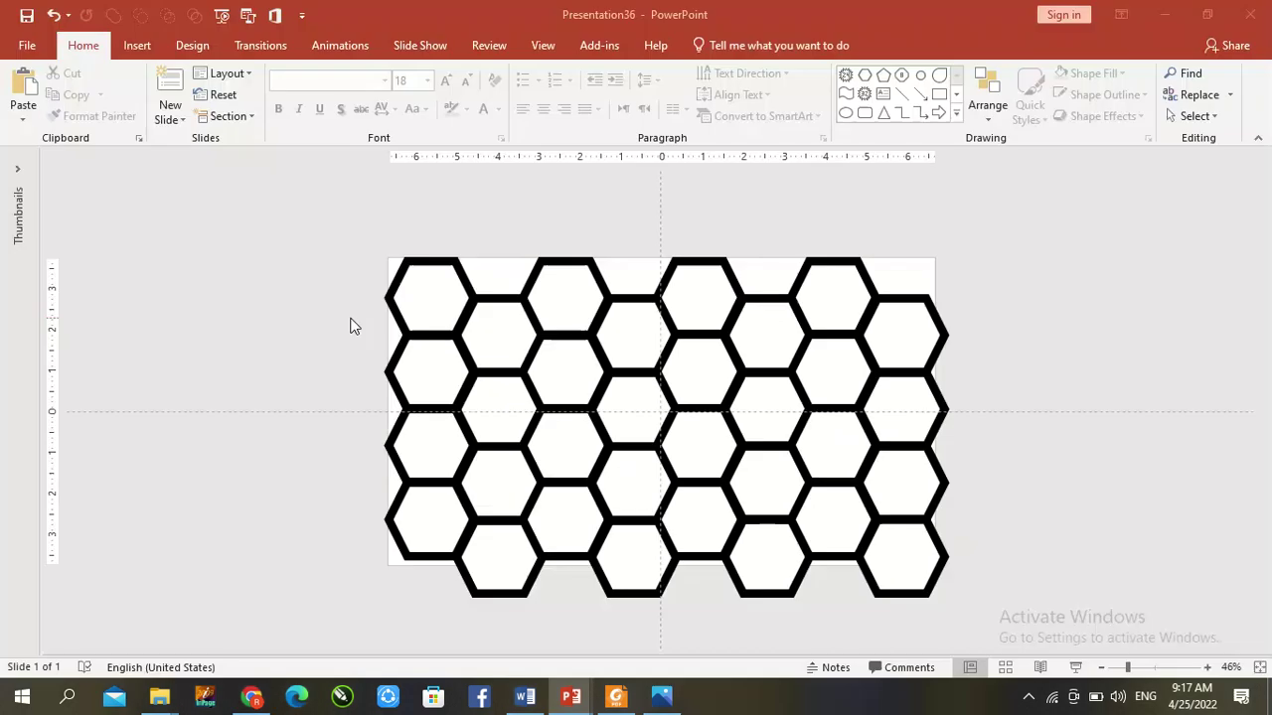
Step: Duplicate slide 1 from the thumbnails and open Format Background for slide 2
click(37, 219)
right_click(100, 194)
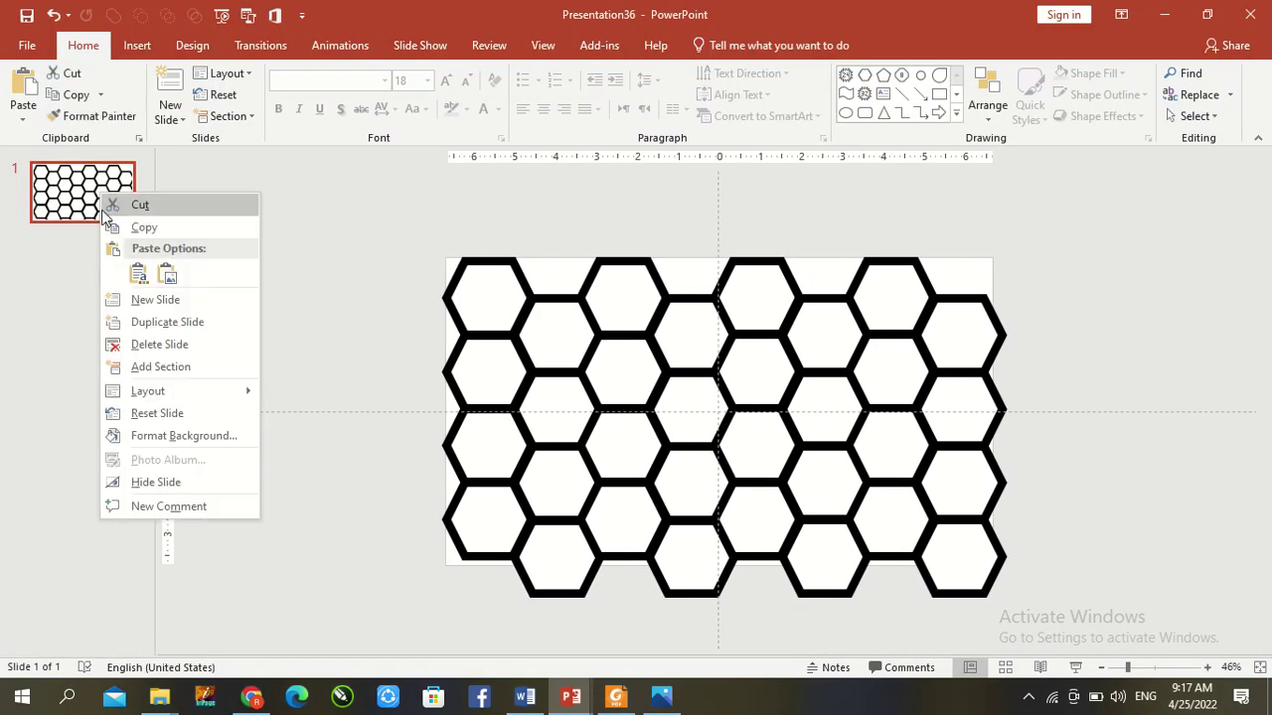
click(140, 322)
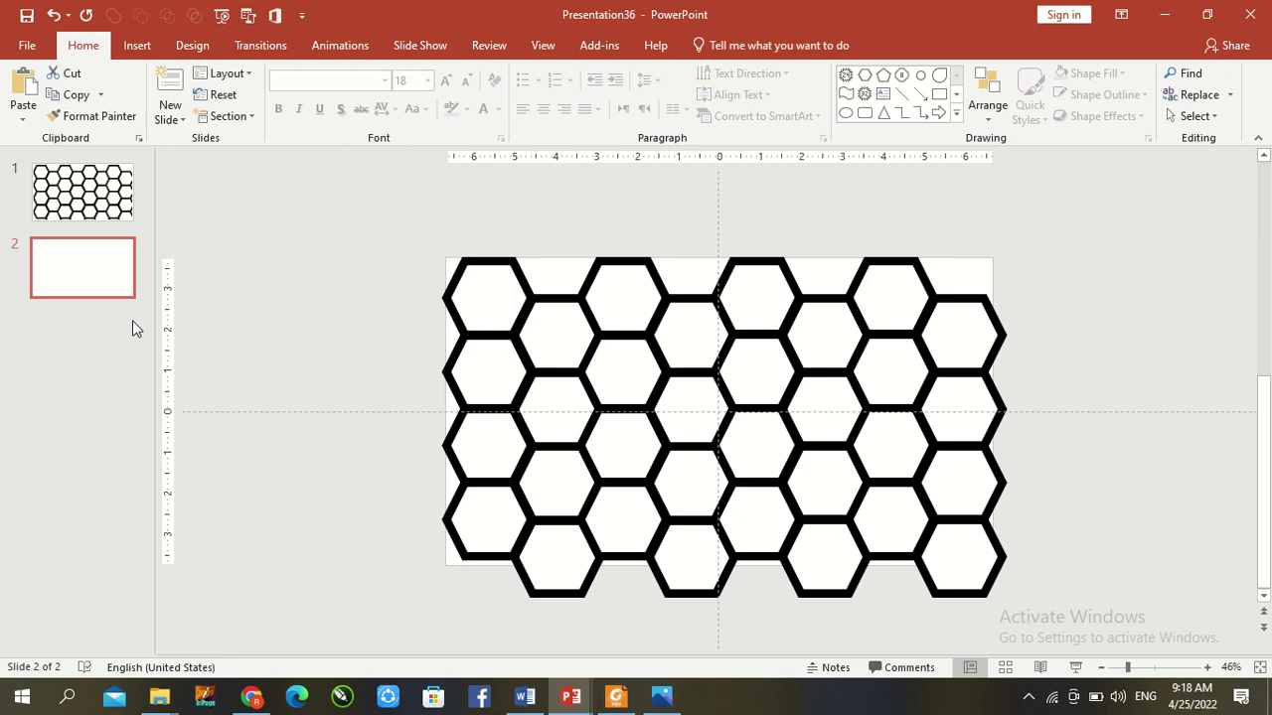
right_click(92, 284)
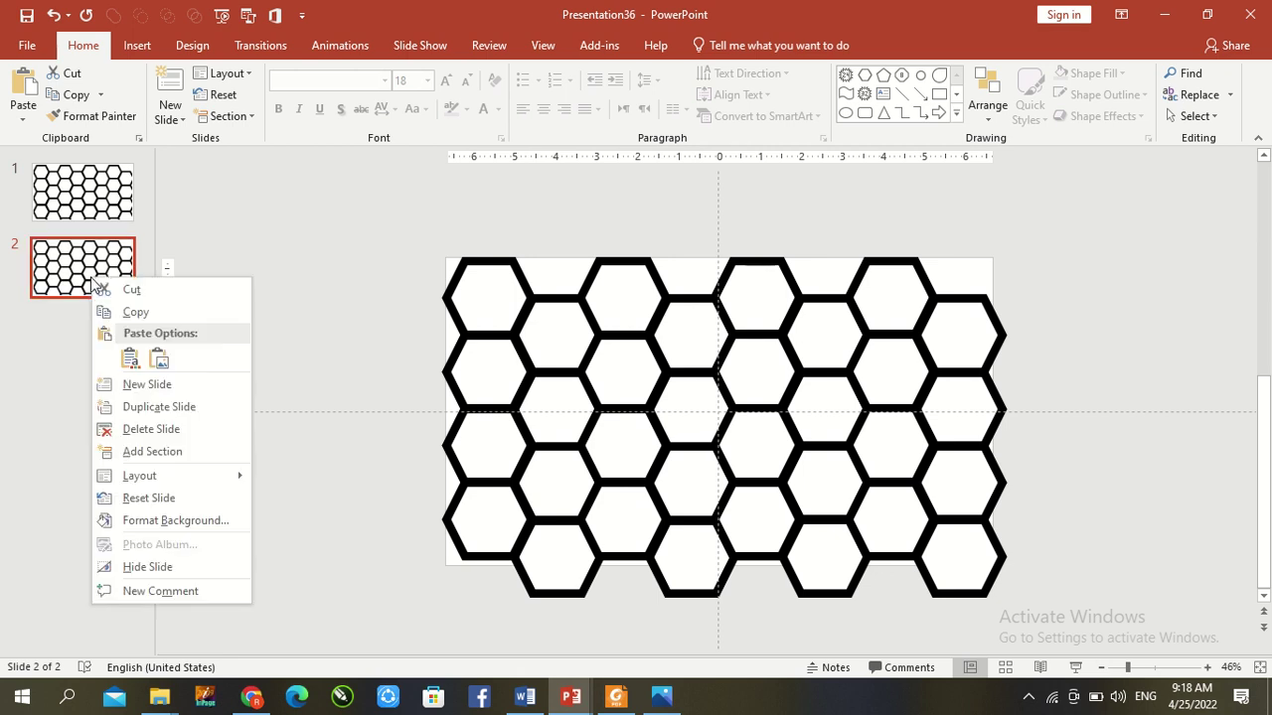
click(157, 520)
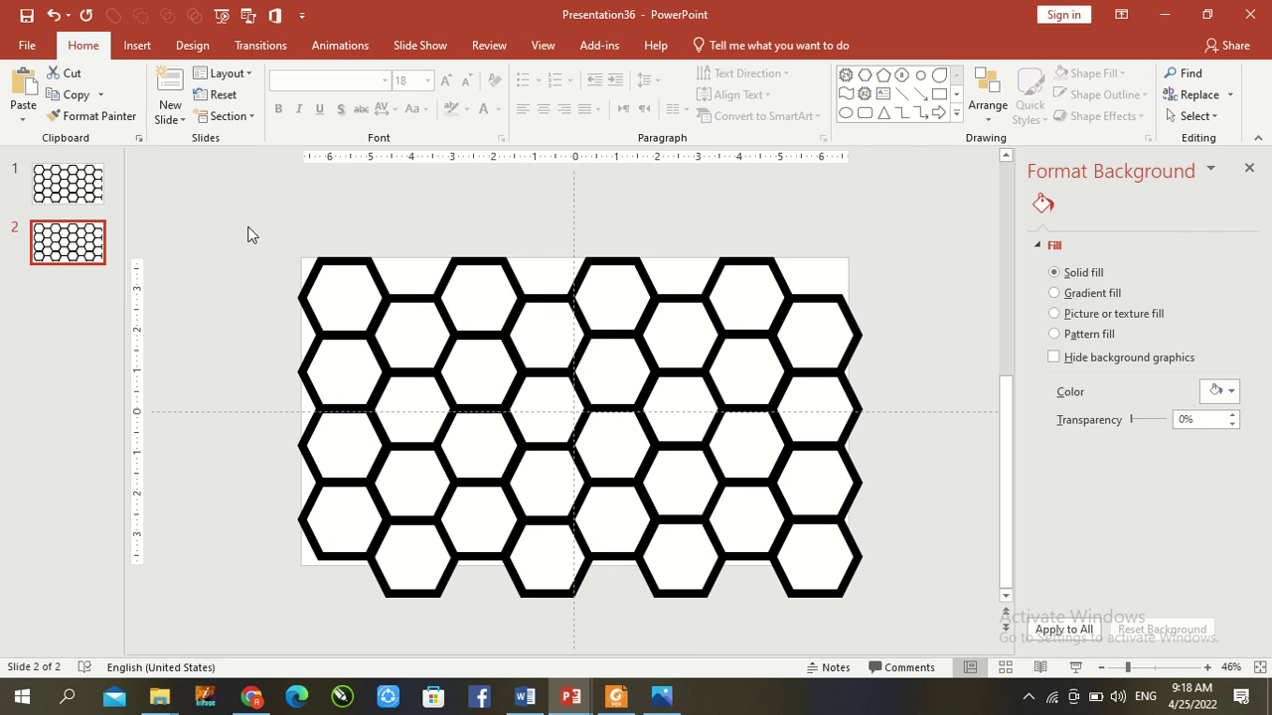
Step: Select all hexagons on slide 2 and set their outline colour to white
drag(248, 229, 894, 630)
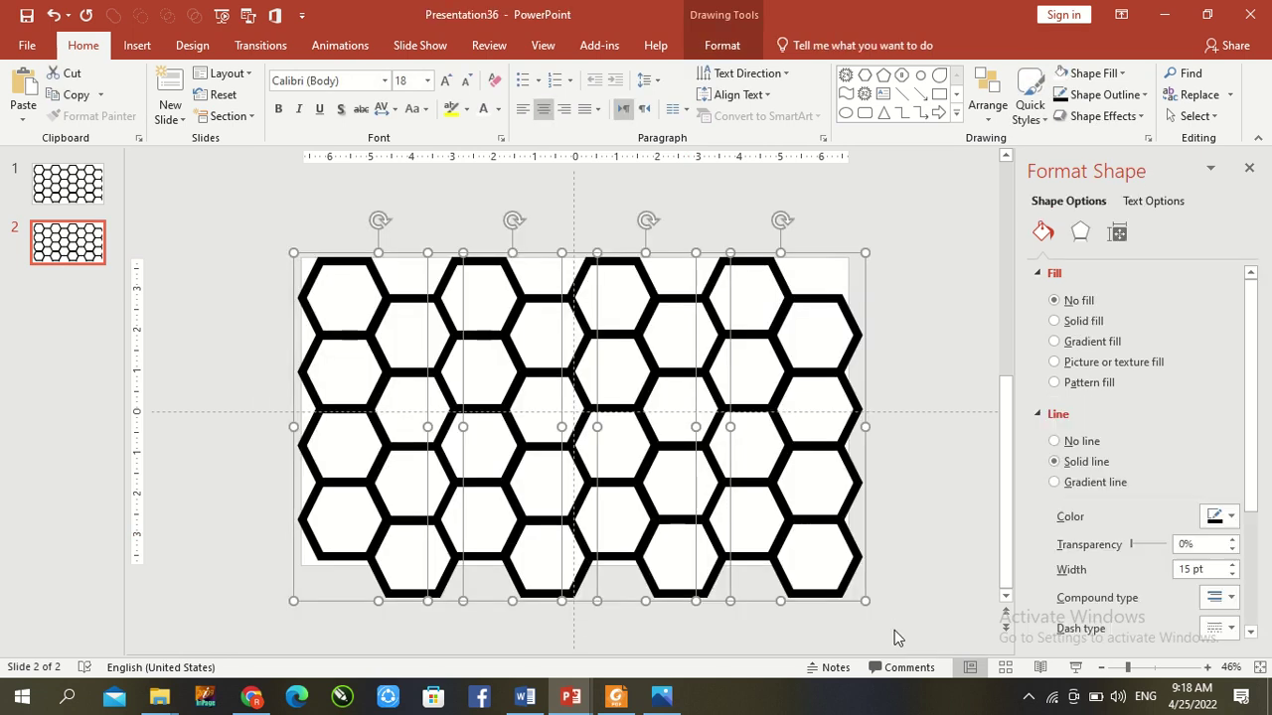
click(693, 47)
click(492, 94)
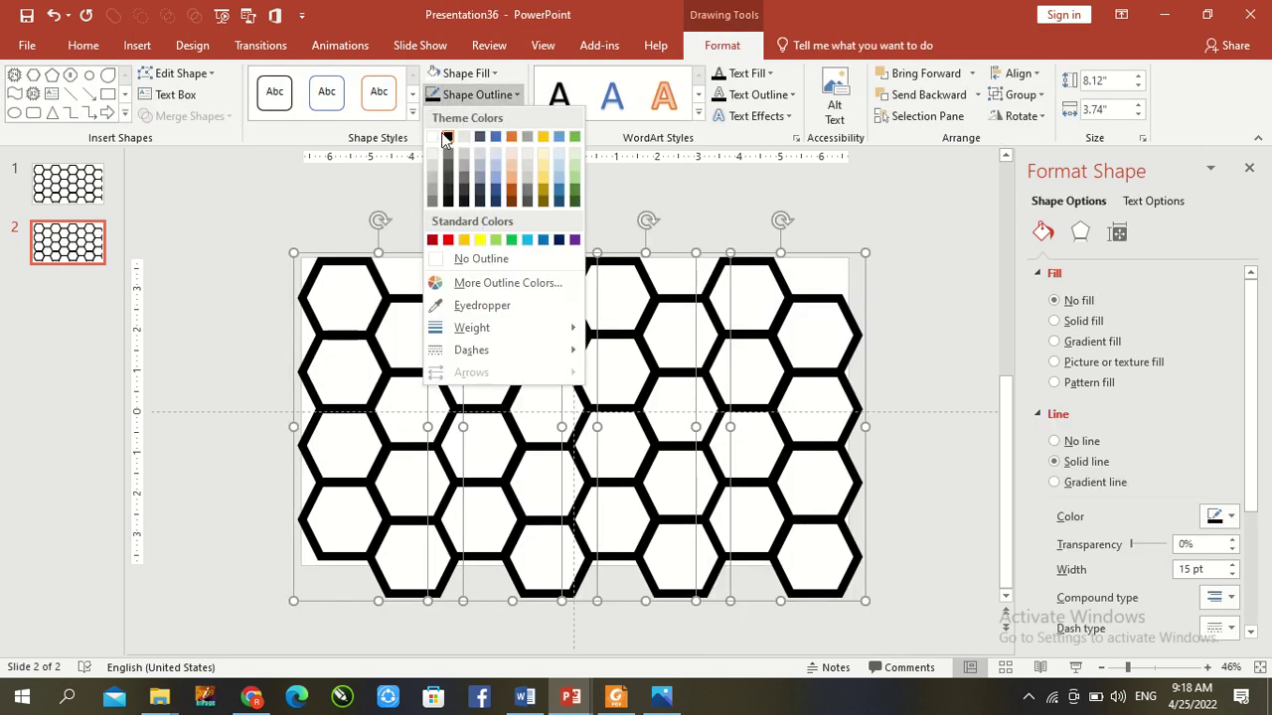
click(434, 137)
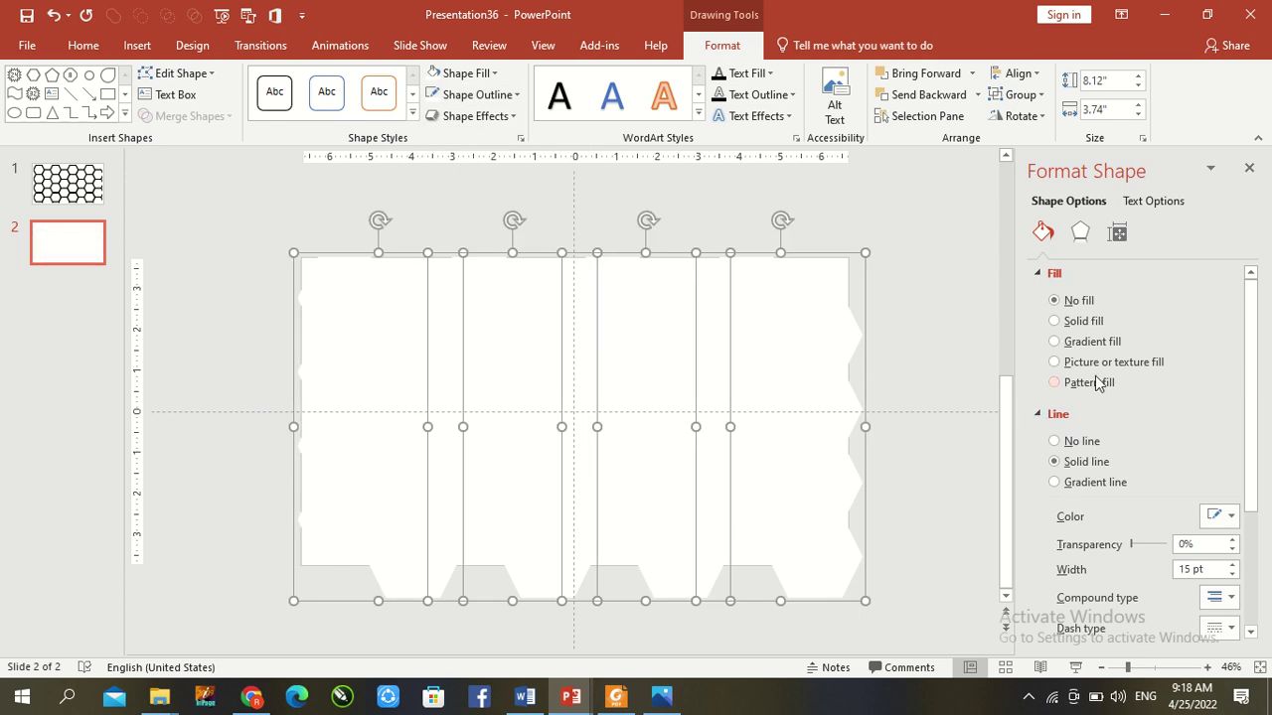
Step: Try a solid black fill on the hexagons, then undo it and deselect
click(1083, 320)
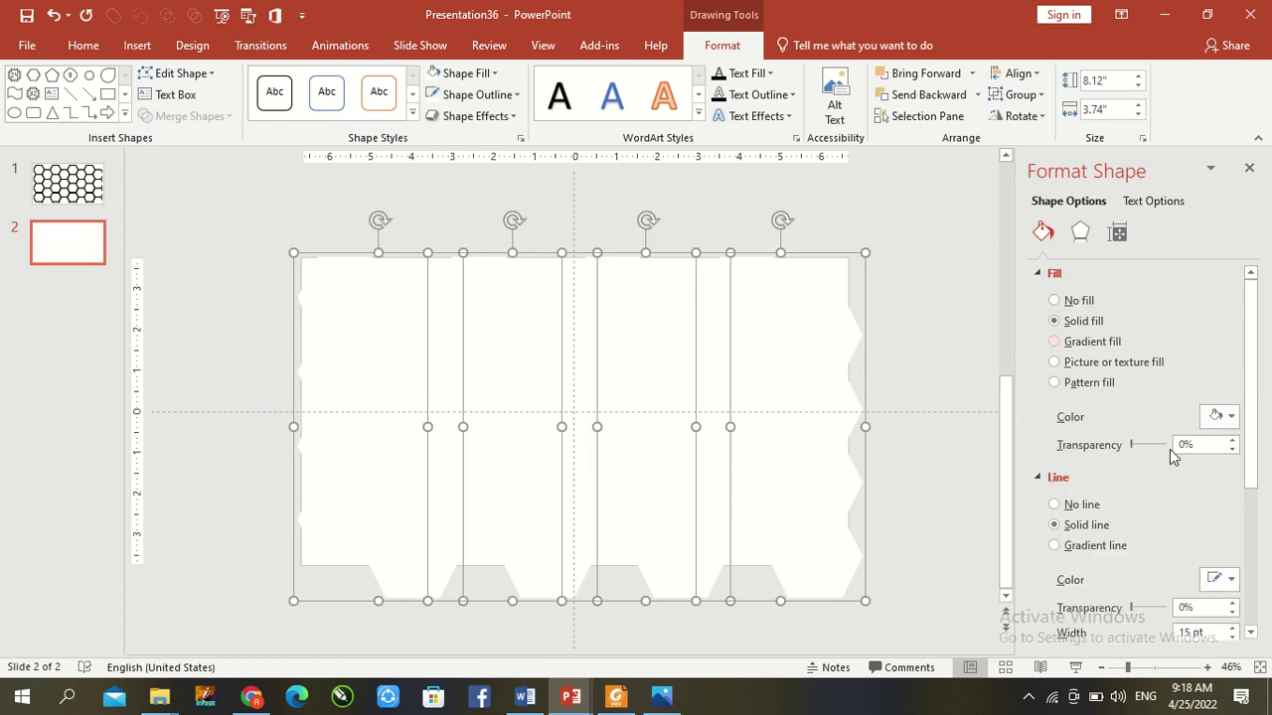
click(1233, 416)
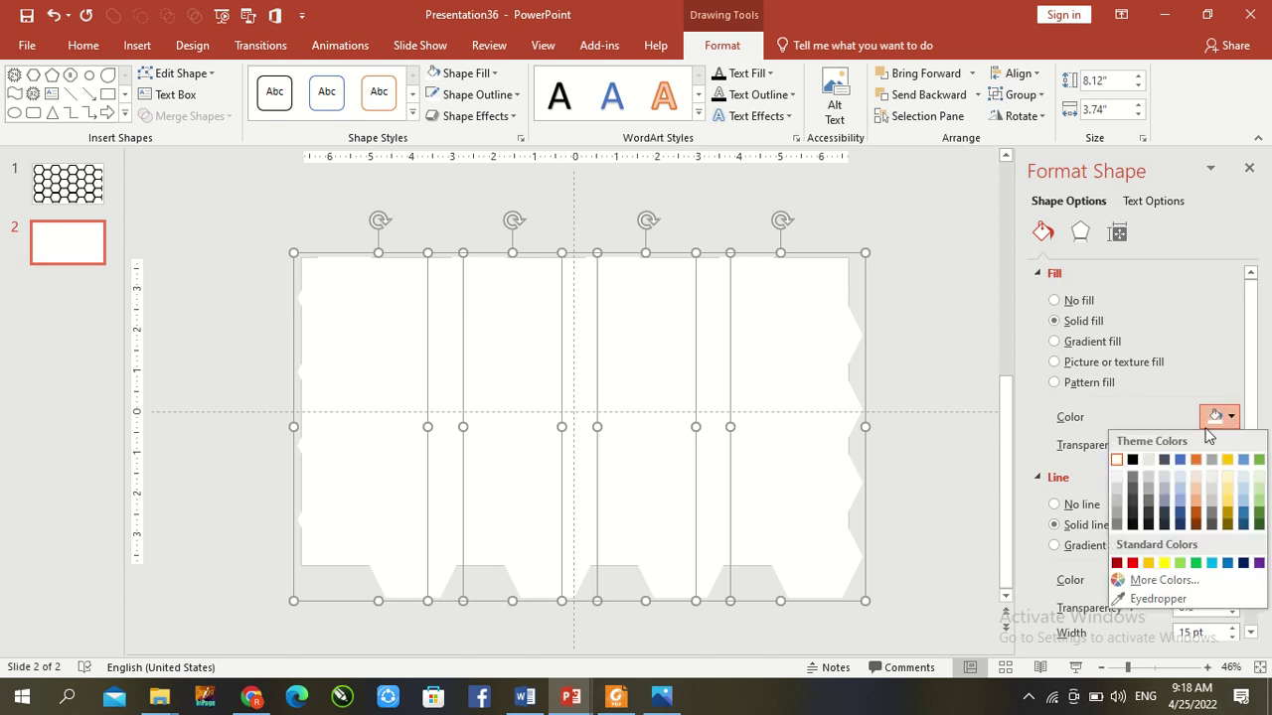
click(1133, 461)
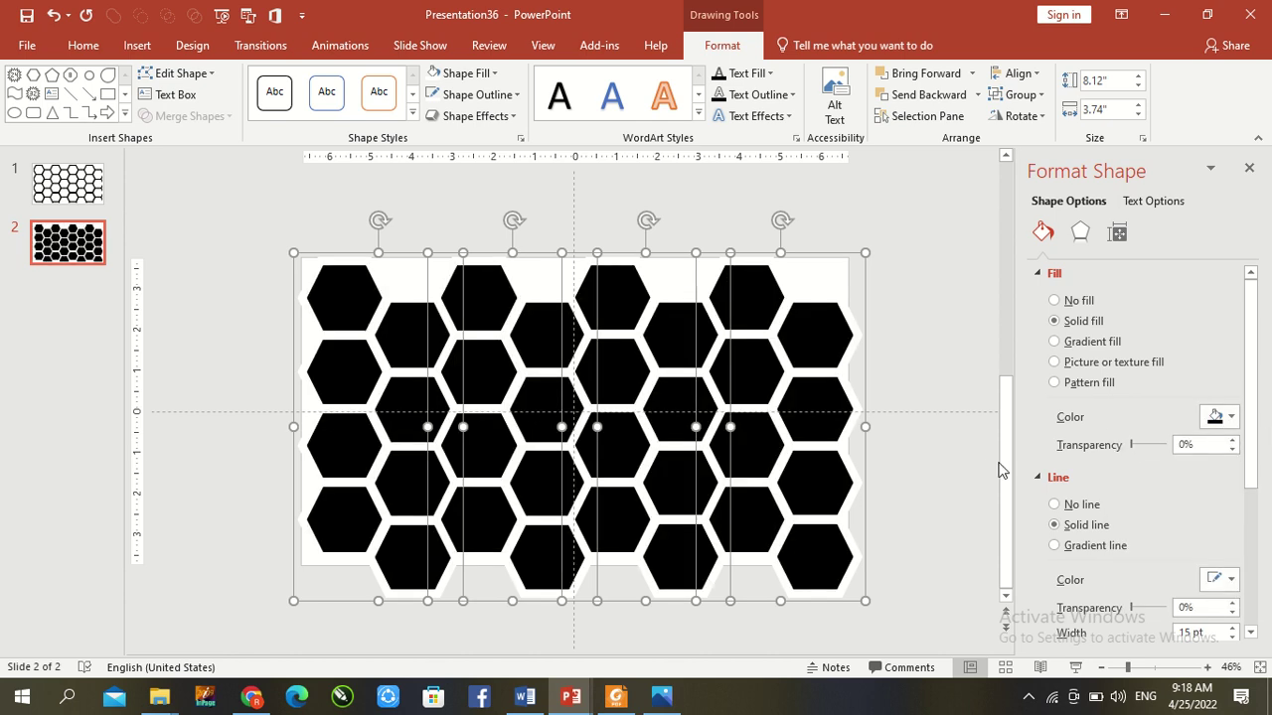
key(ctrl+z)
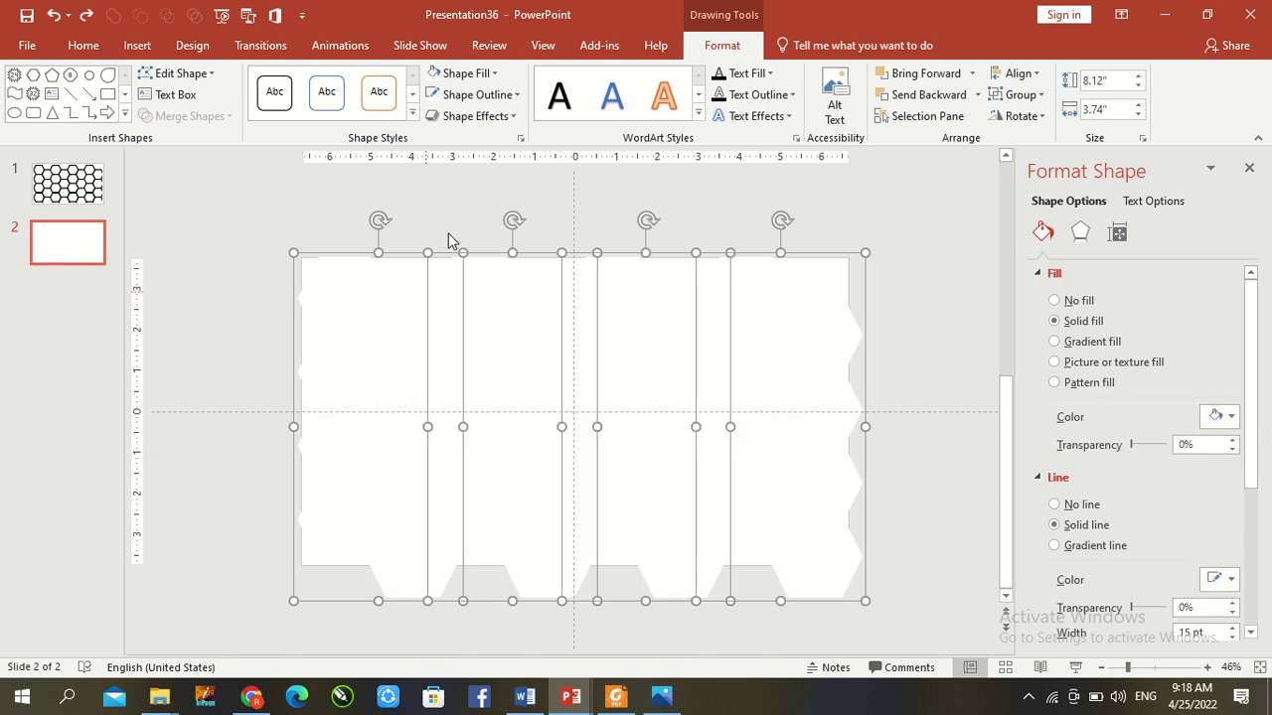
click(471, 218)
Step: Change slide 2's background colour to black in Format Background
right_click(488, 215)
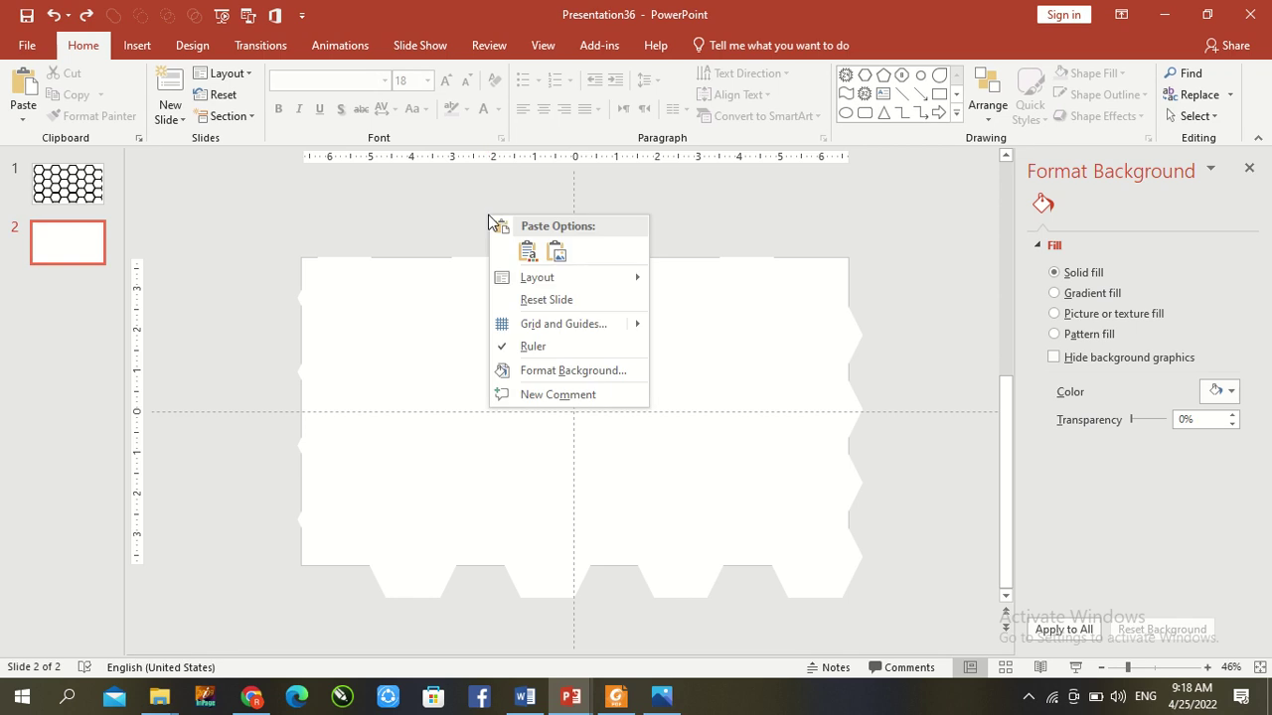
click(1220, 391)
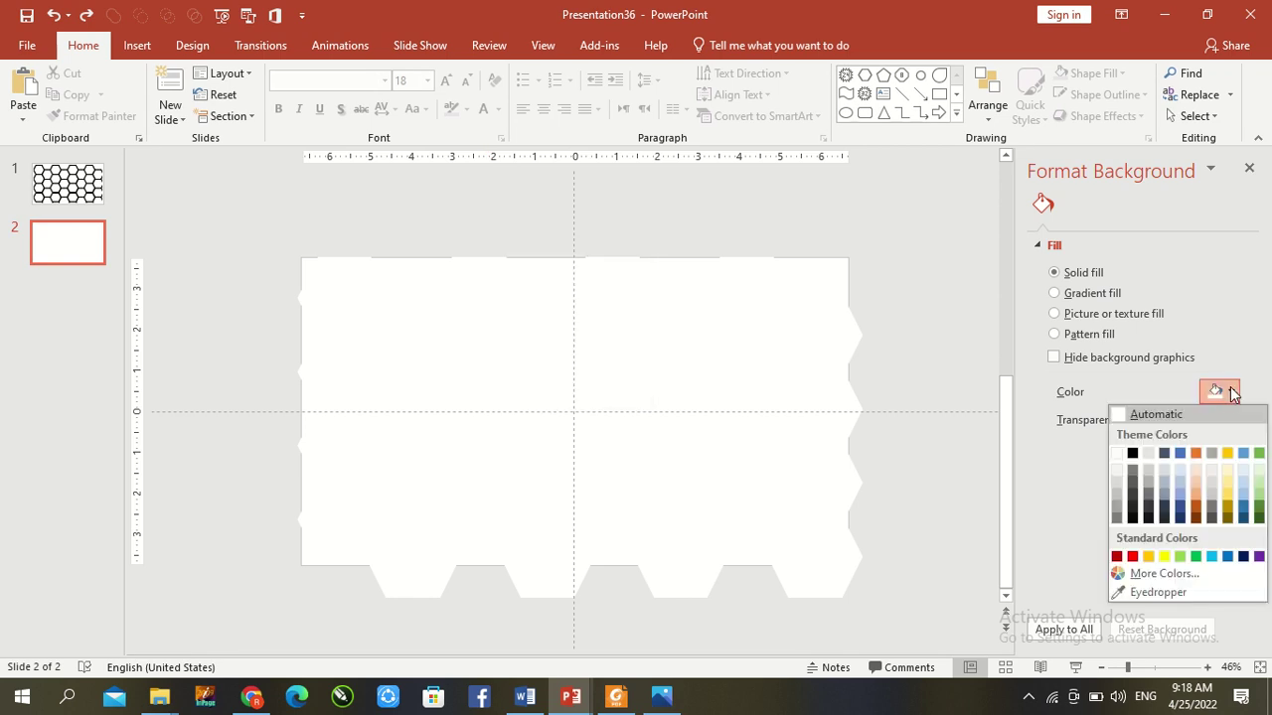
click(1132, 454)
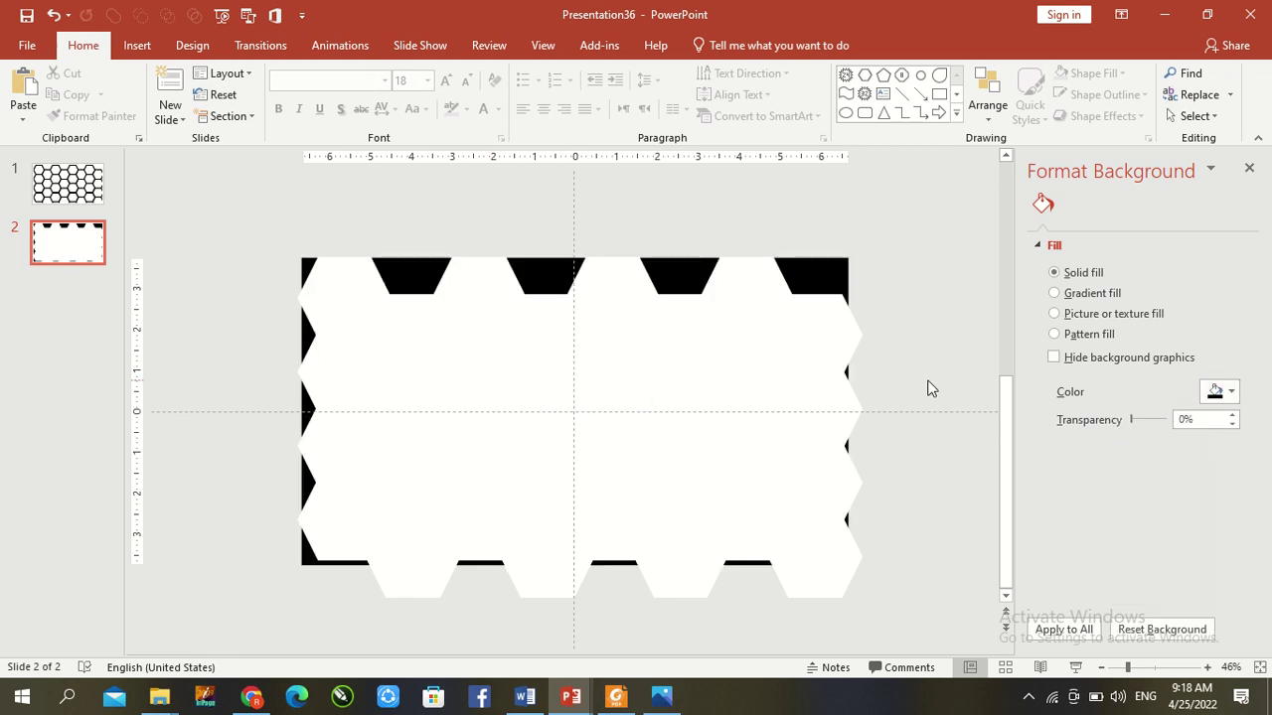
key(ctrl+z)
key(ctrl+a)
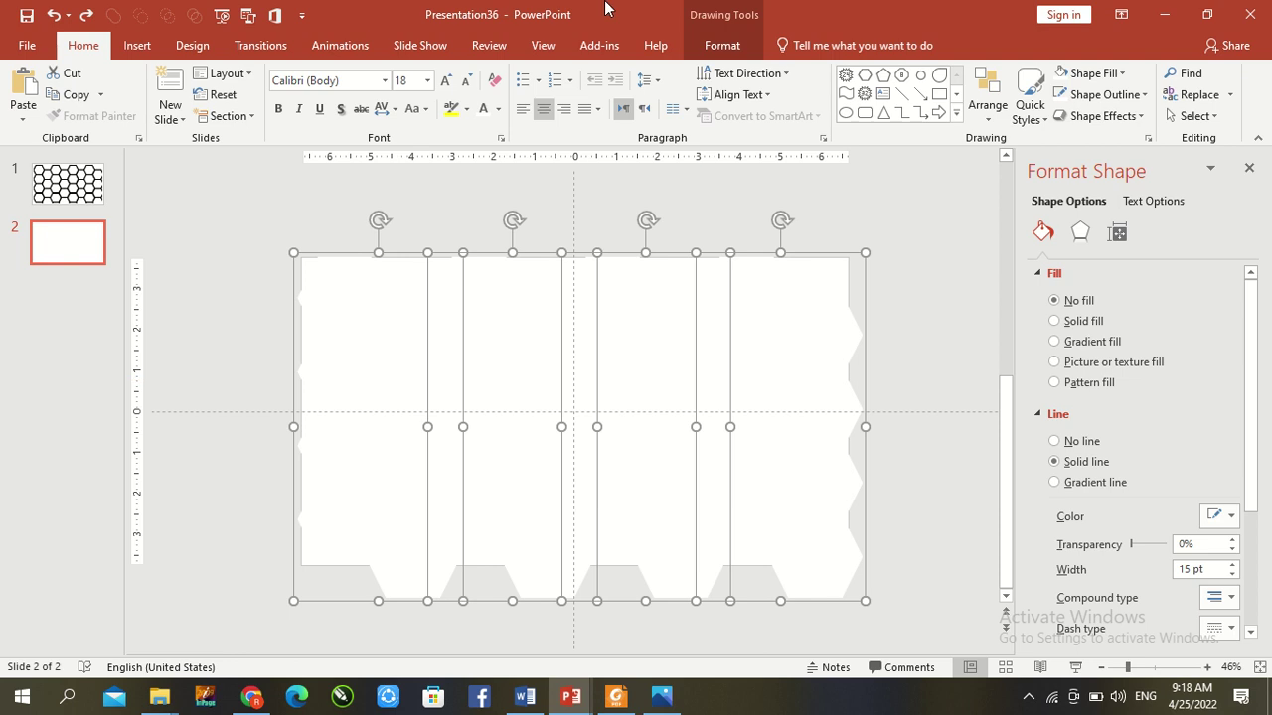
Step: Set the hexagon outlines to white and start the slide show with F5
mouse_move(540, 27)
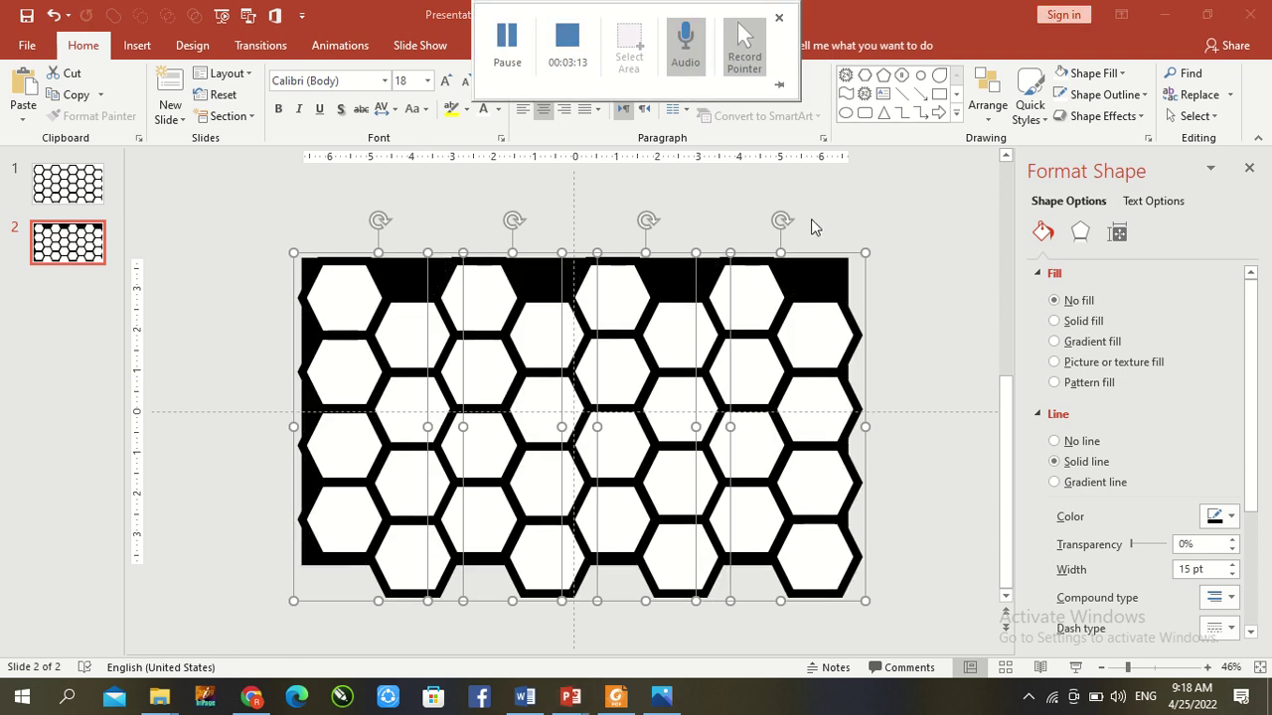
click(722, 46)
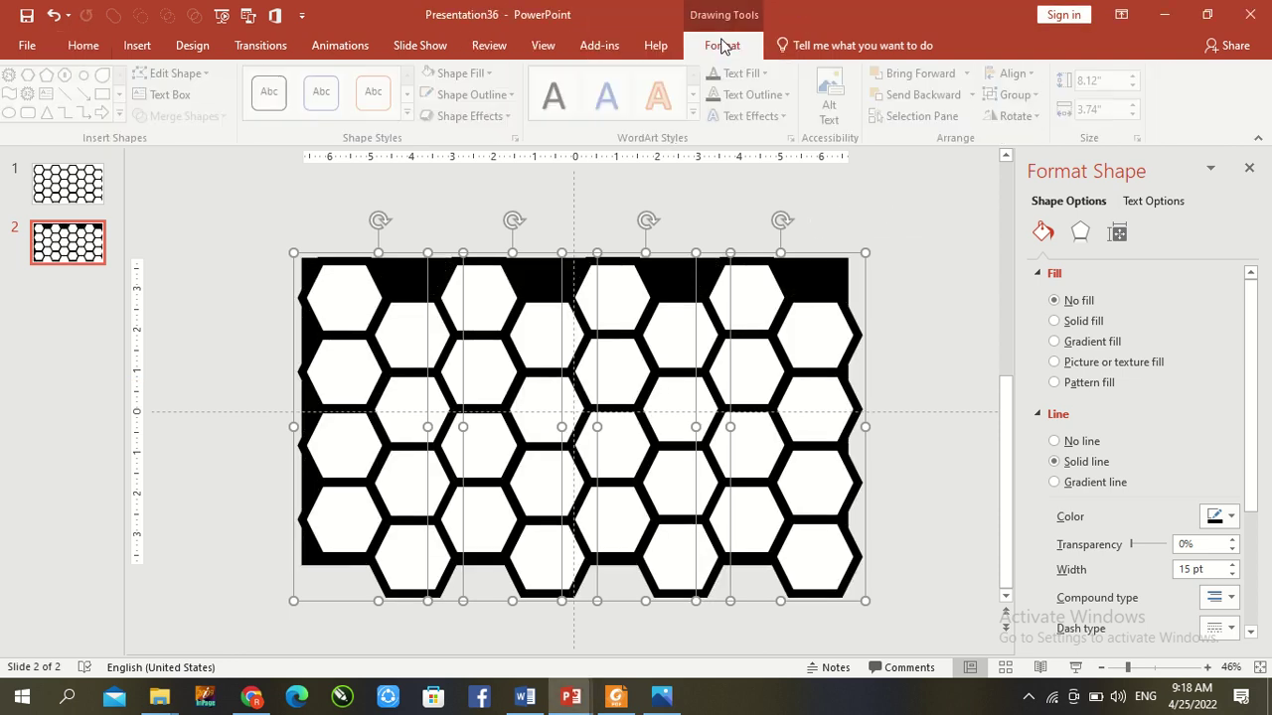
click(457, 74)
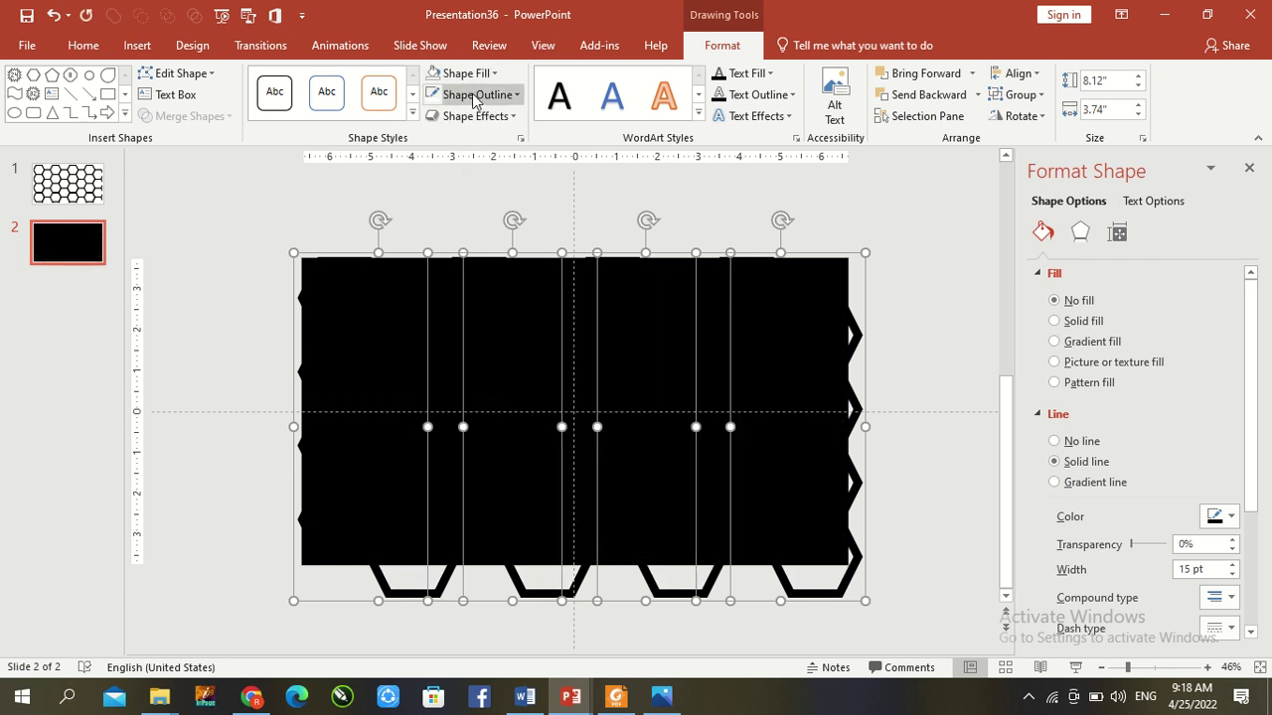
click(478, 94)
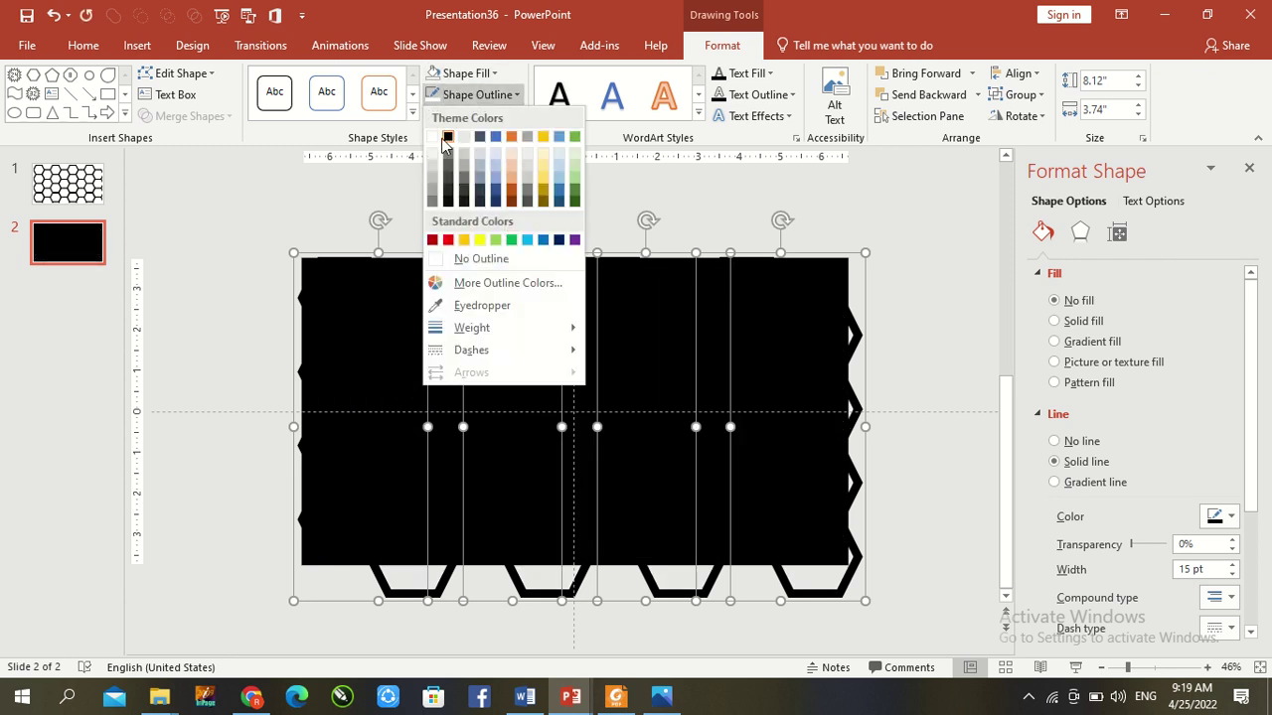
click(447, 136)
click(236, 216)
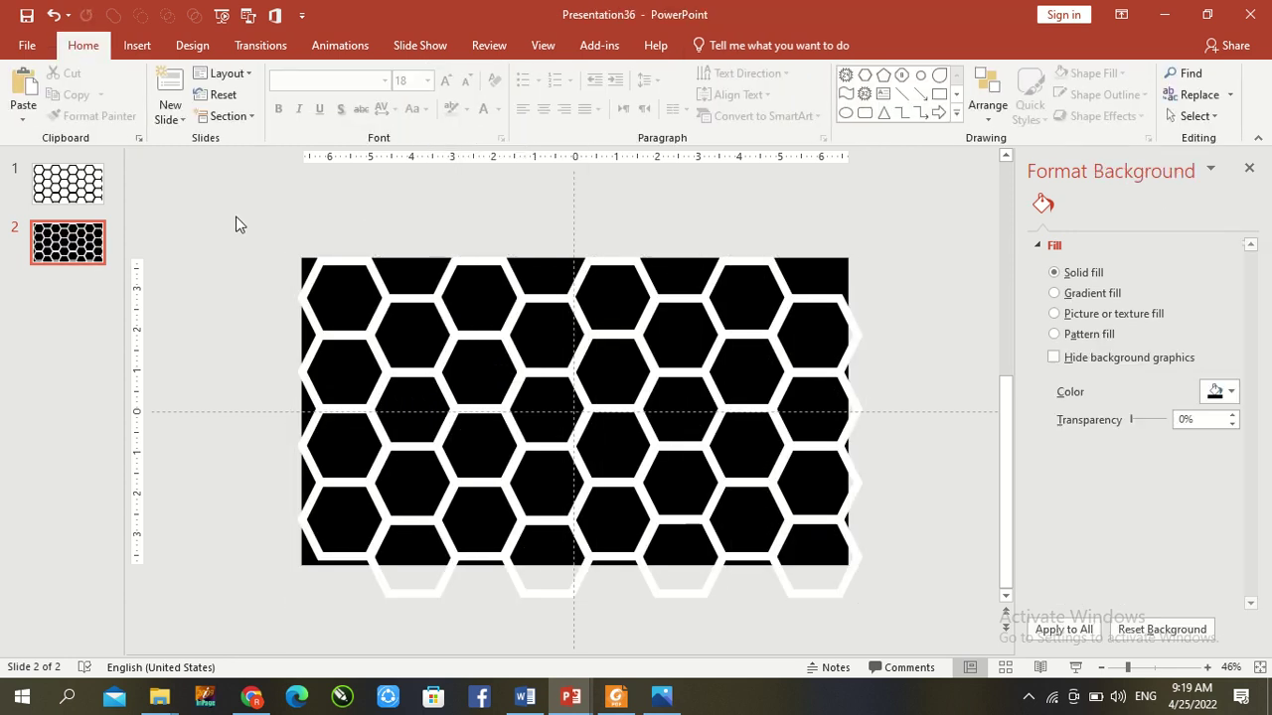
key(F5)
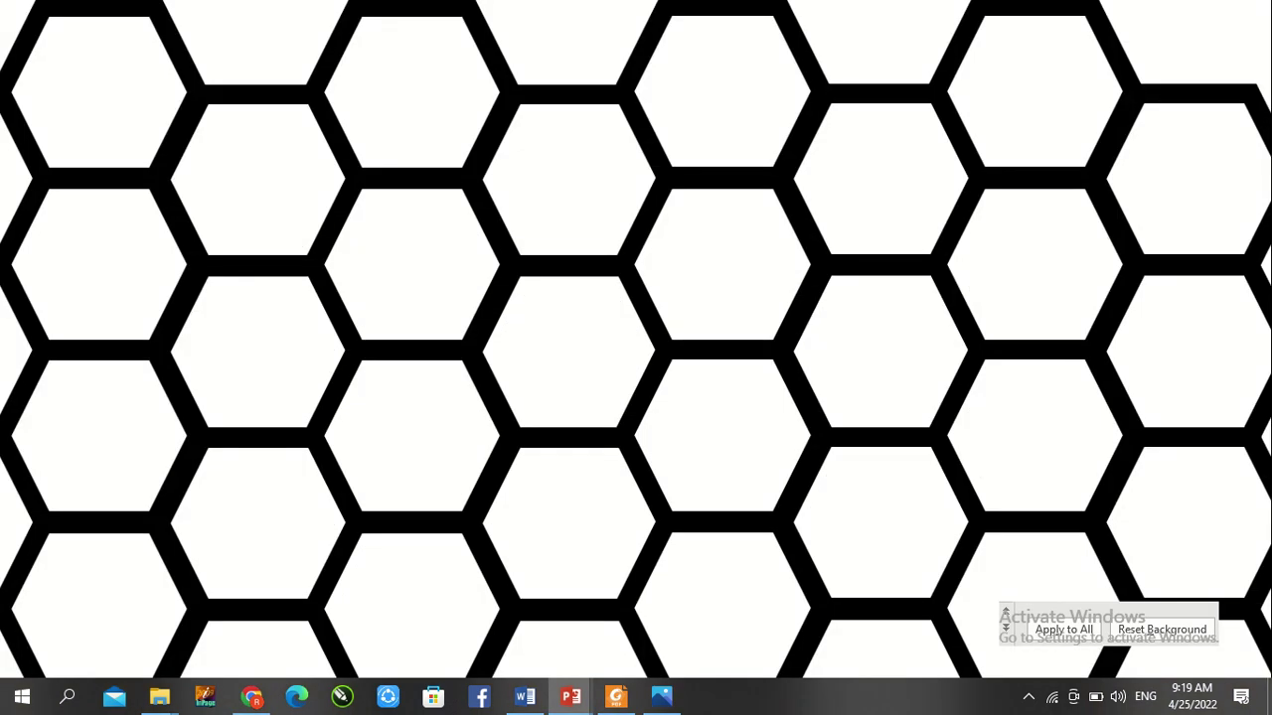
Step: Advance the slide show to slide 2, showing white hexagon outlines on black
key(Right)
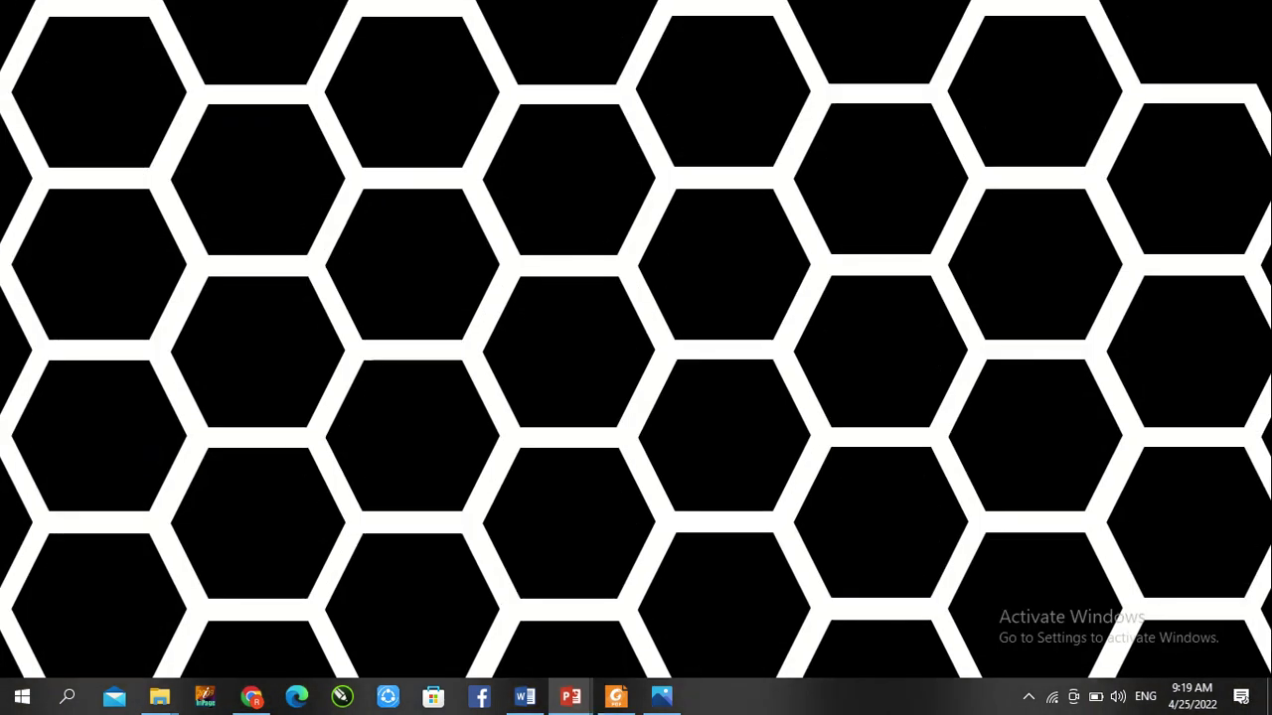